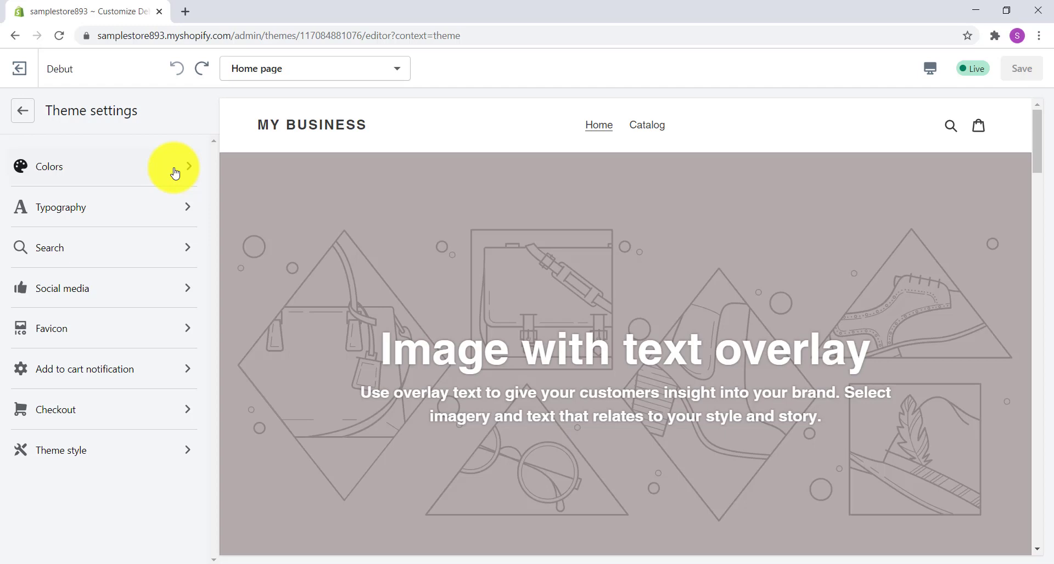
# Step: Open the theme's color settings and set the headings and links text color to blue #1878B9
pyautogui.click(175, 173)
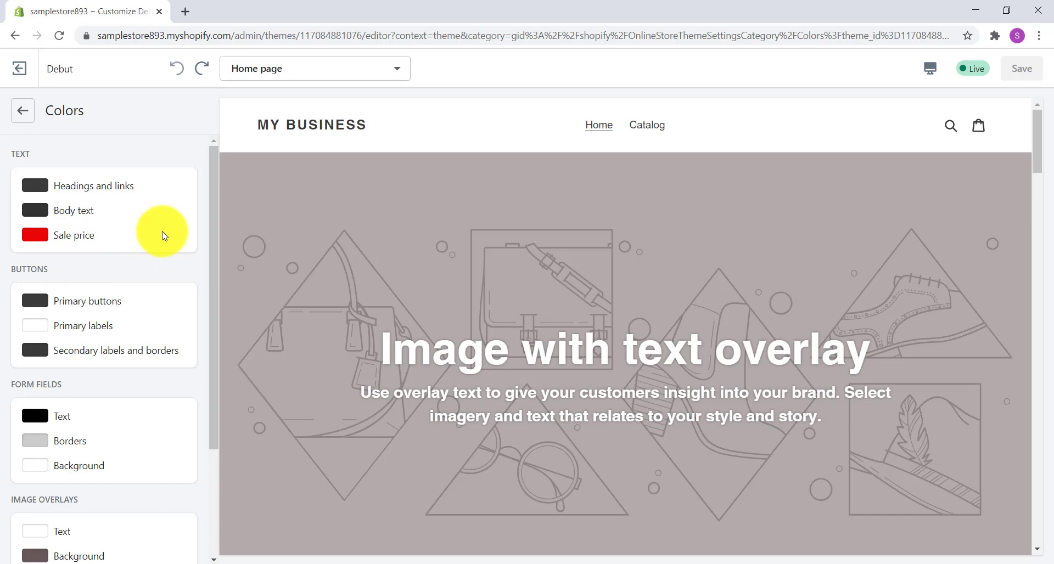
pyautogui.scroll(-1, 163, 236)
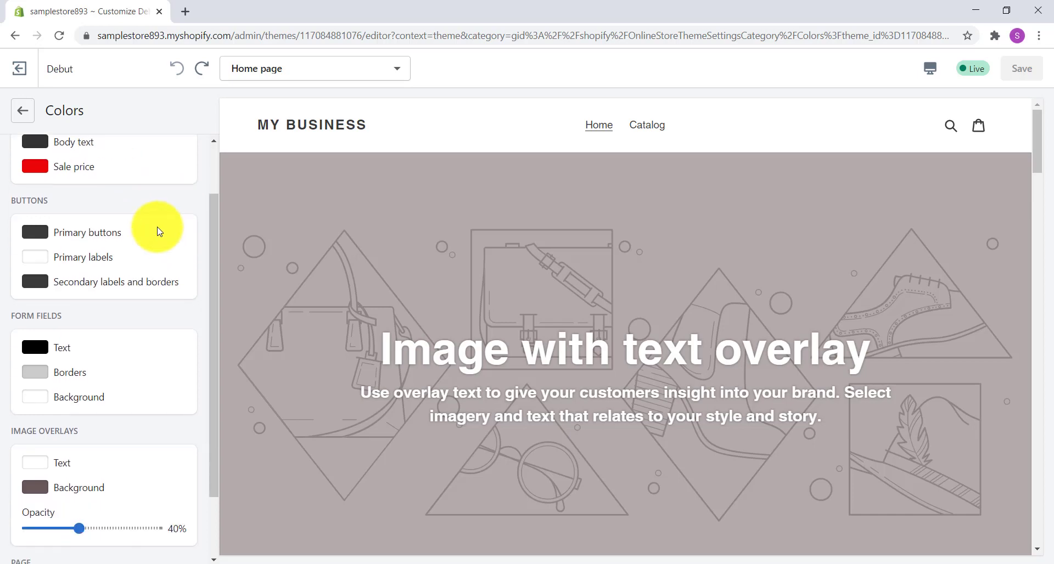
pyautogui.scroll(-1, 157, 230)
pyautogui.scroll(-1, 159, 220)
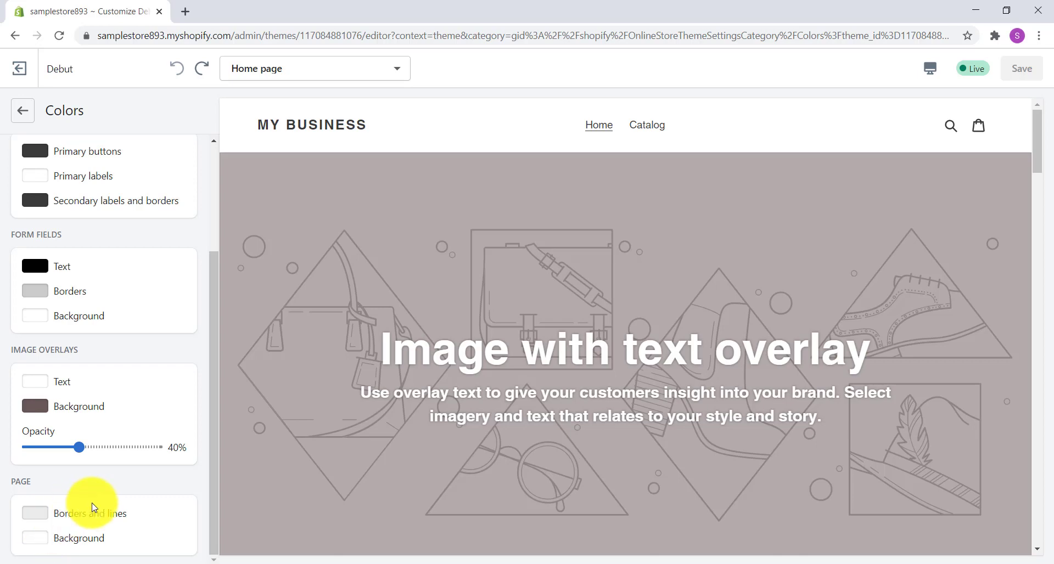
pyautogui.scroll(3, 89, 500)
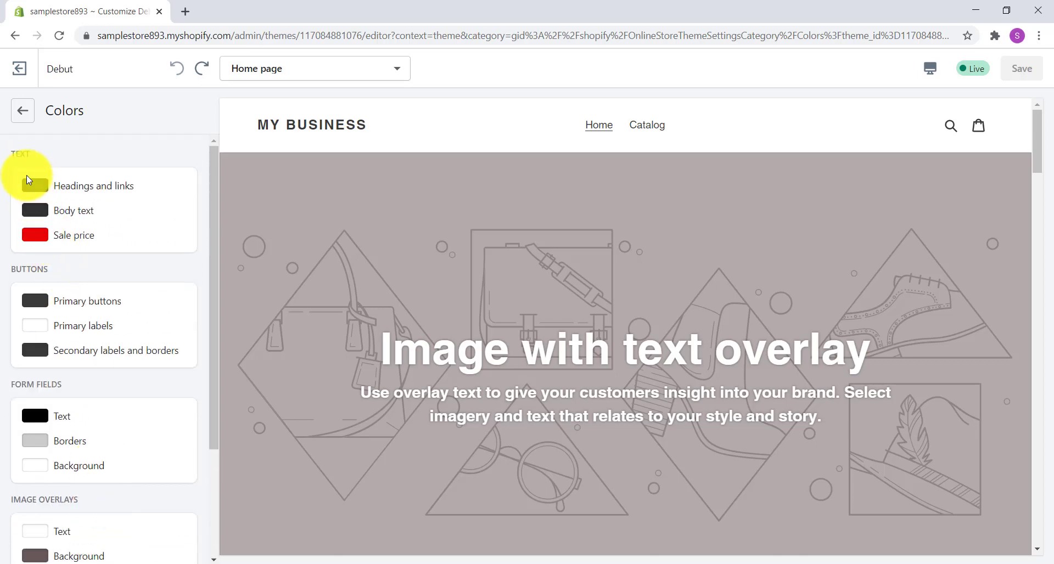
pyautogui.click(35, 187)
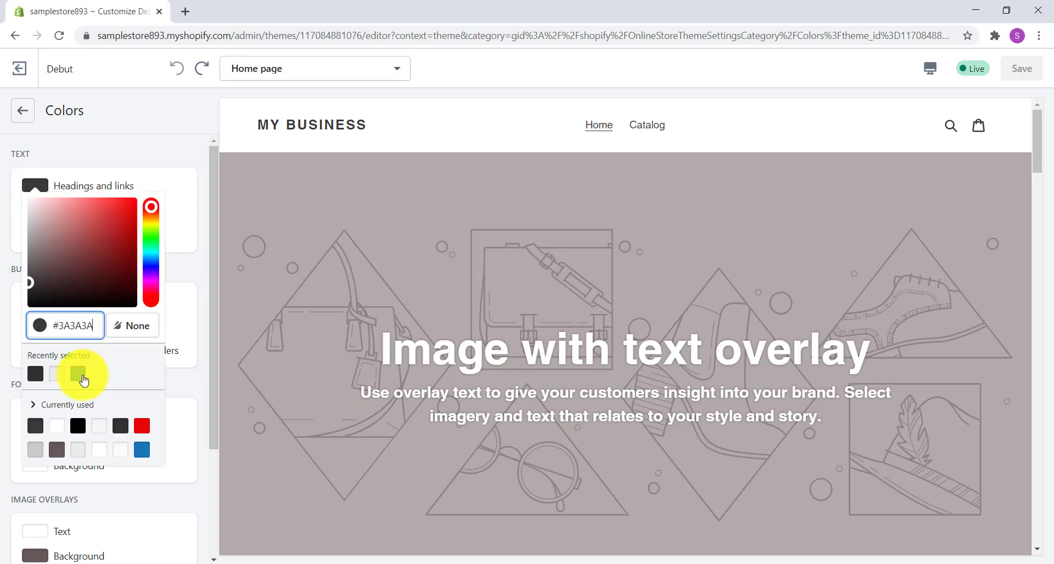
pyautogui.click(80, 375)
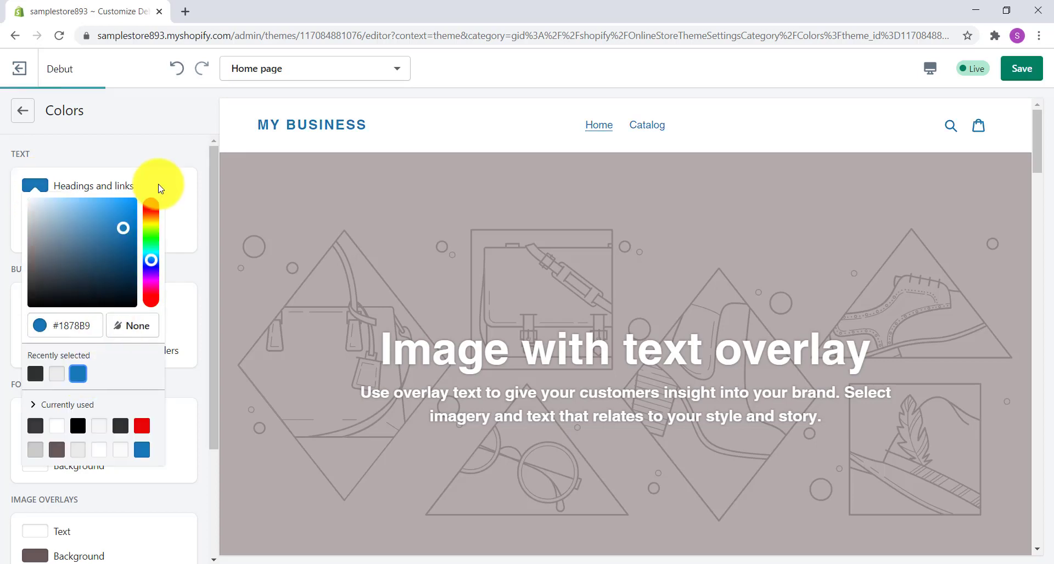
pyautogui.click(173, 147)
# Step: Set the page background color to light gray #E5E5E5 and save the theme changes
pyautogui.scroll(-1, 172, 147)
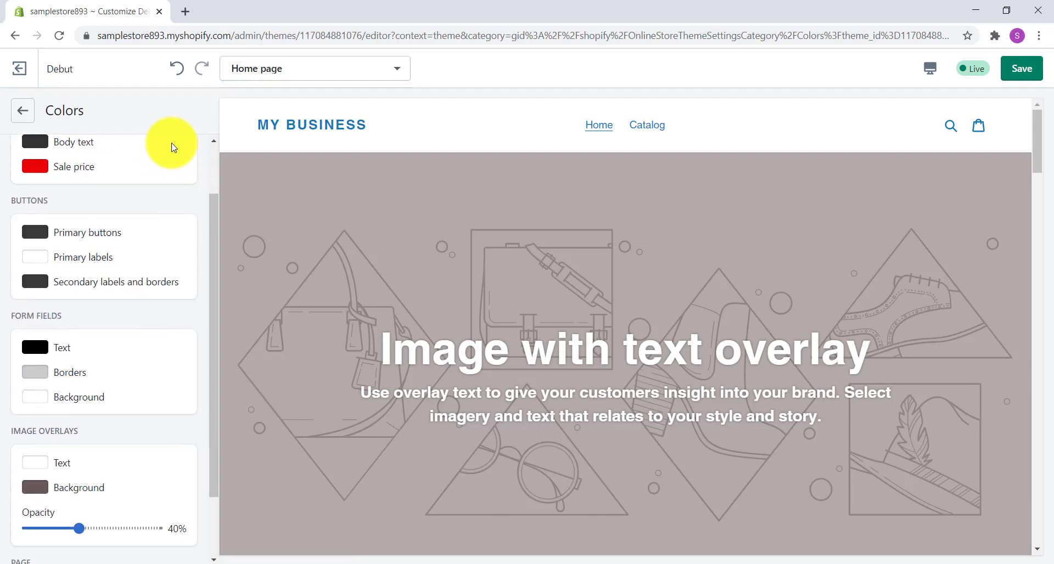
pyautogui.scroll(-1, 171, 147)
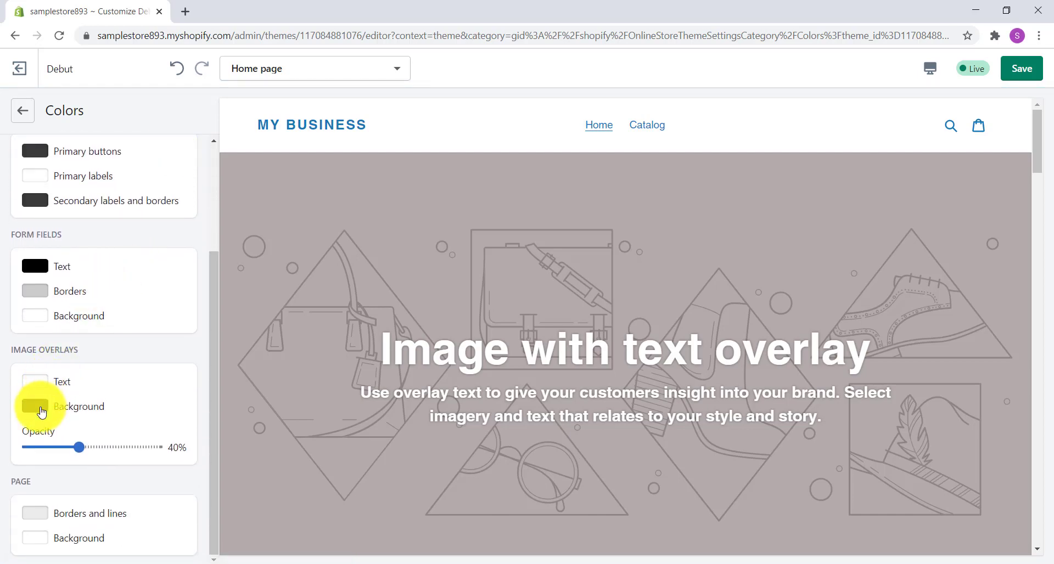
pyautogui.click(35, 543)
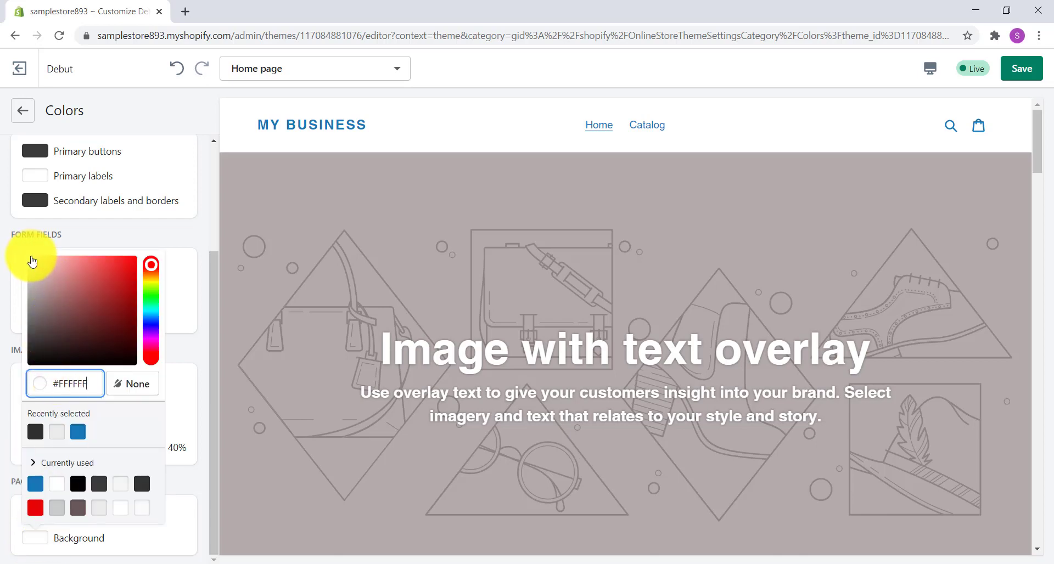
pyautogui.moveTo(31, 261); pyautogui.dragTo(29, 276)
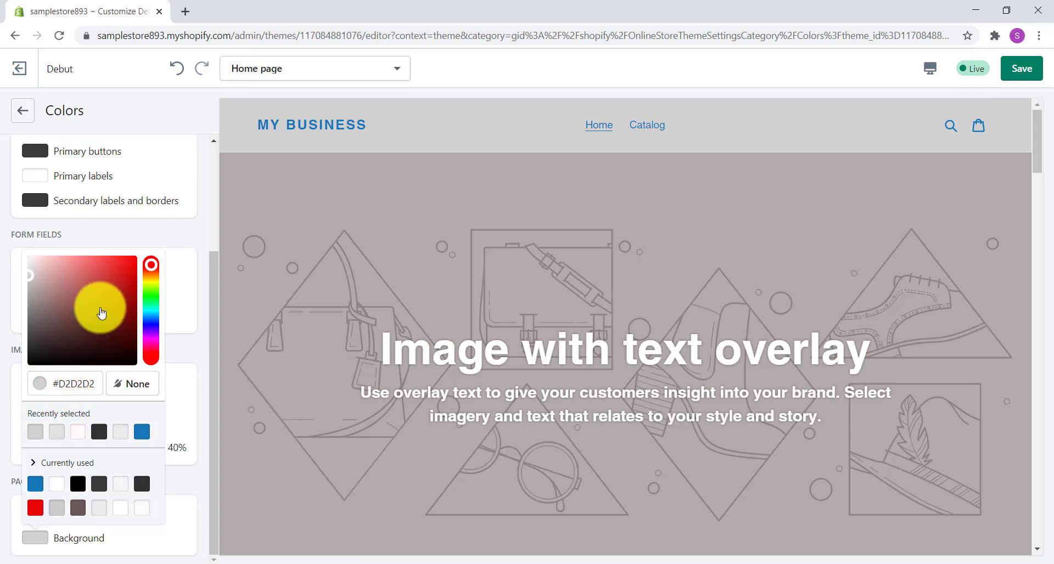
pyautogui.click(100, 307)
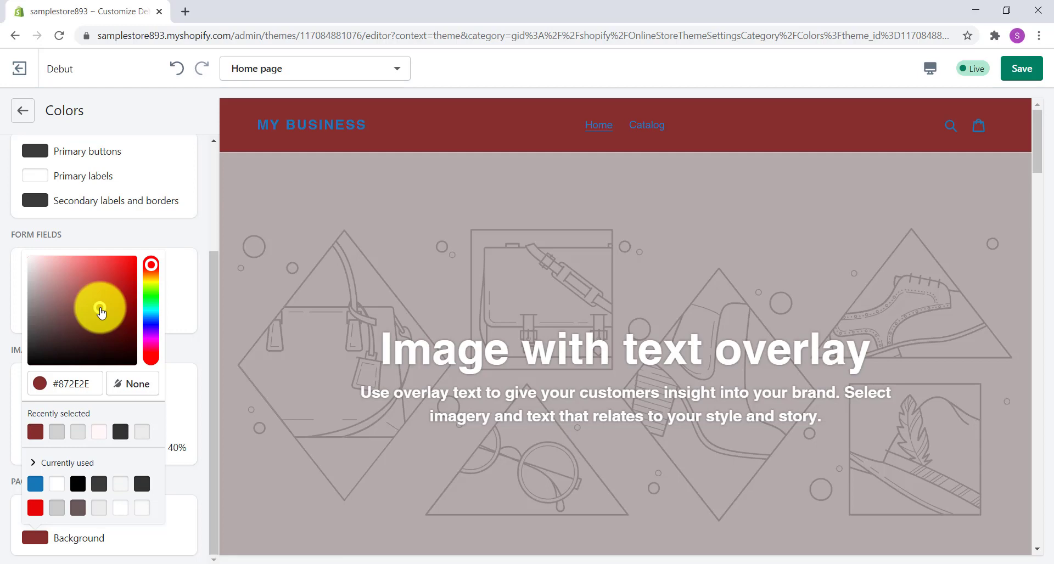
pyautogui.moveTo(101, 312)
pyautogui.mouseDown()
pyautogui.moveTo(105, 277)
pyautogui.moveTo(101, 308)
pyautogui.moveTo(7, 286)
pyautogui.moveTo(12, 270)
pyautogui.mouseUp()
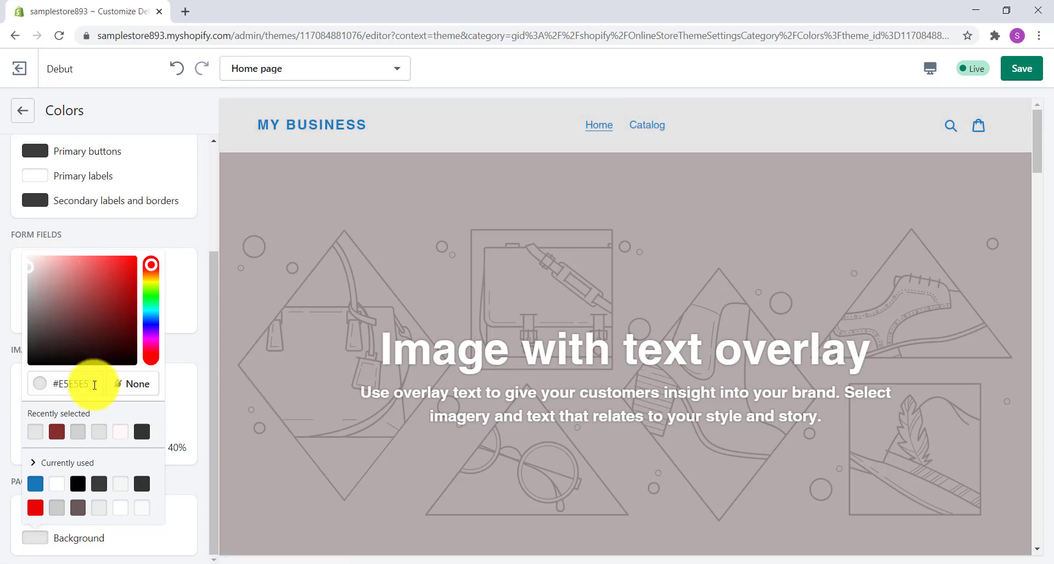
pyautogui.click(92, 385)
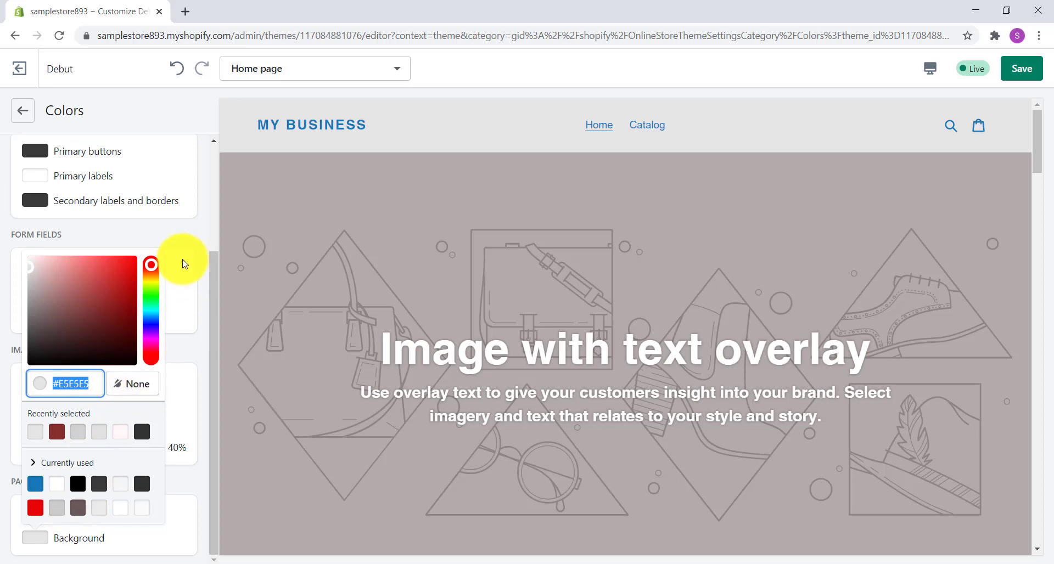
pyautogui.click(187, 244)
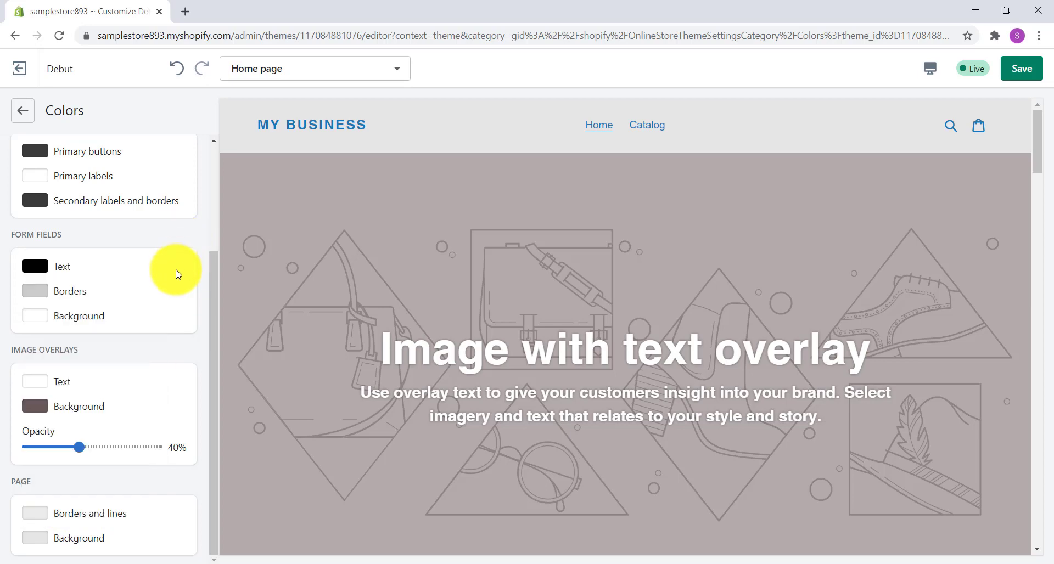
pyautogui.scroll(3, 176, 327)
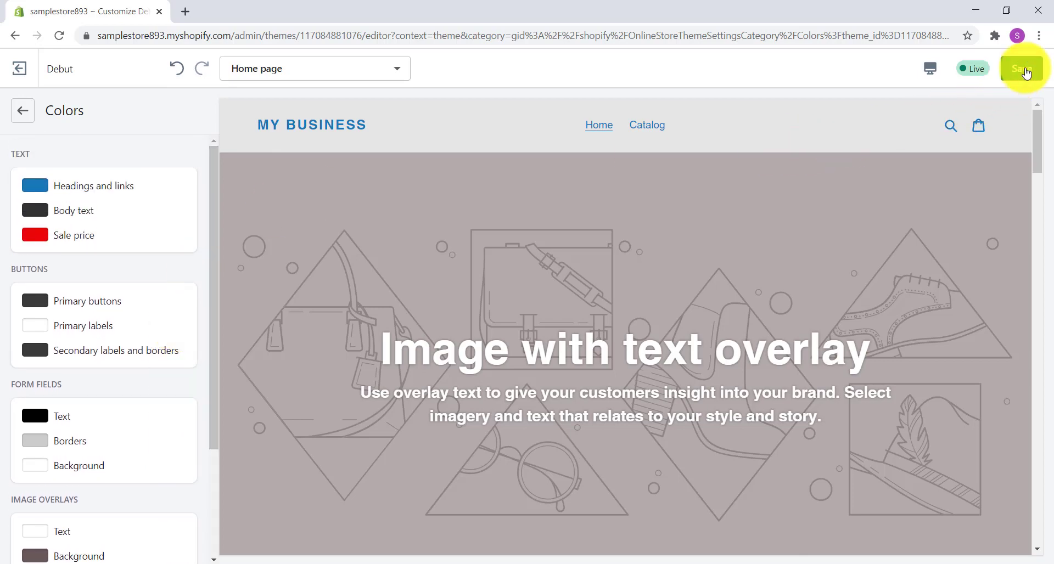
pyautogui.click(1024, 72)
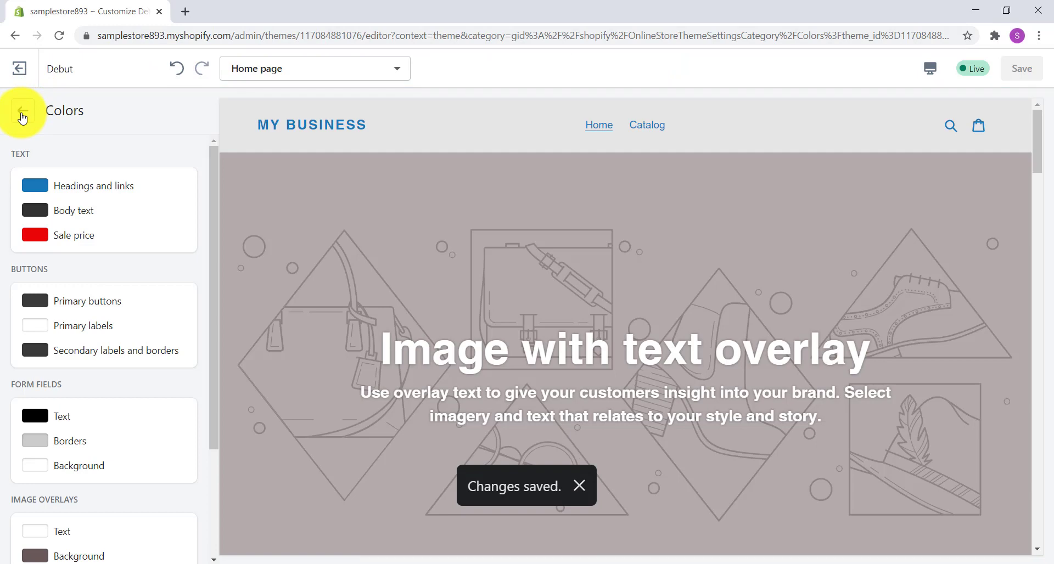
# Step: Leave the color settings and open the theme's Typography settings
pyautogui.click(22, 116)
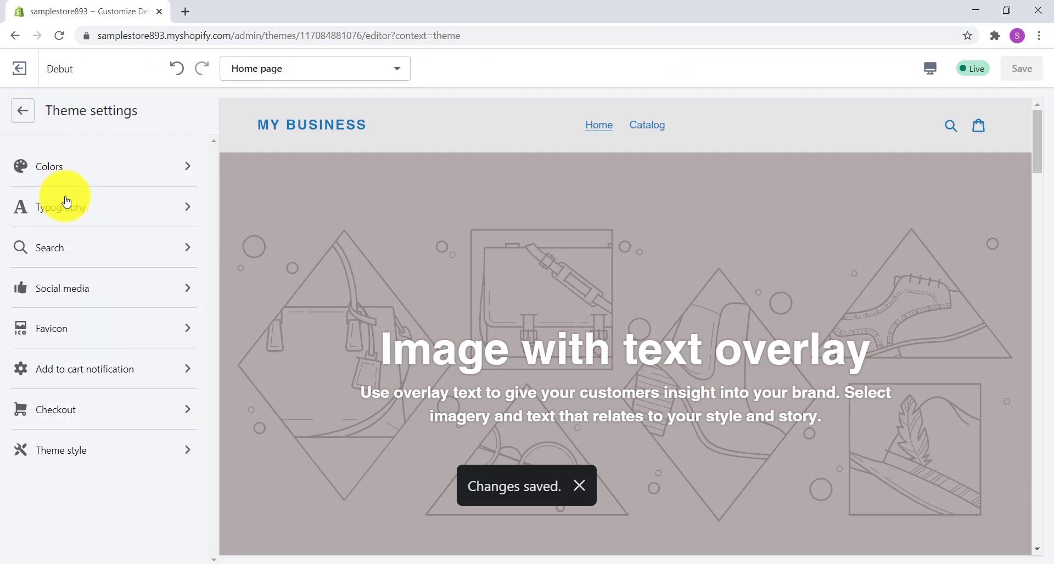
pyautogui.click(192, 209)
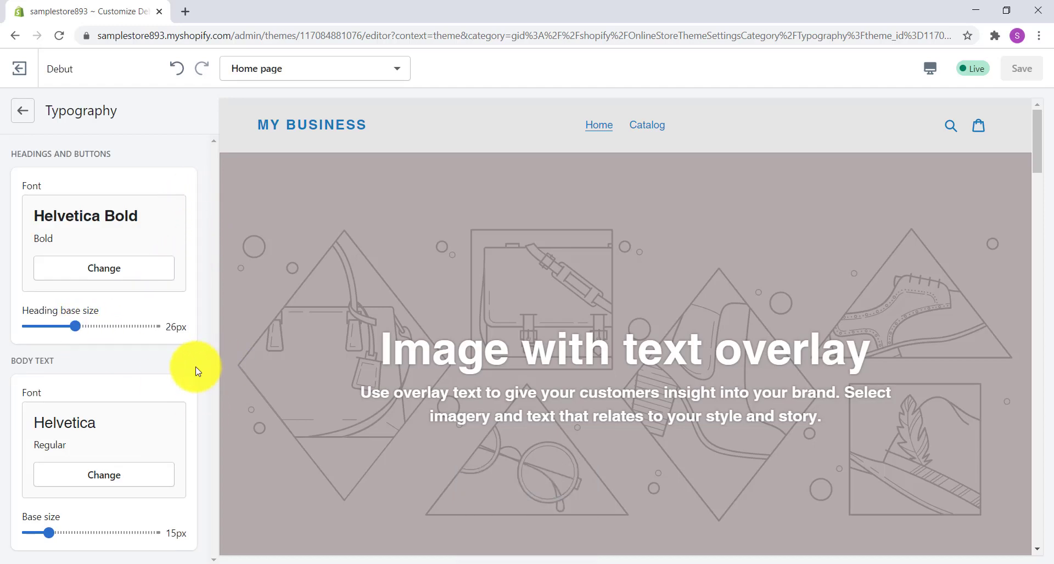
pyautogui.click(111, 476)
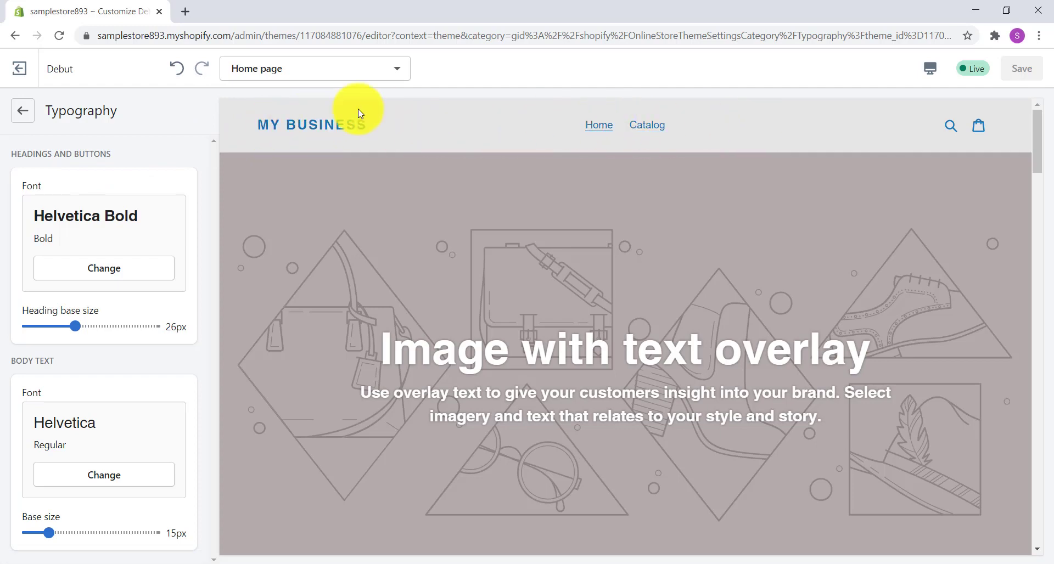
# Step: Examine the headings, body text and buttons throughout the home page preview down to the footer
pyautogui.scroll(-1, 669, 137)
pyautogui.scroll(-2, 669, 137)
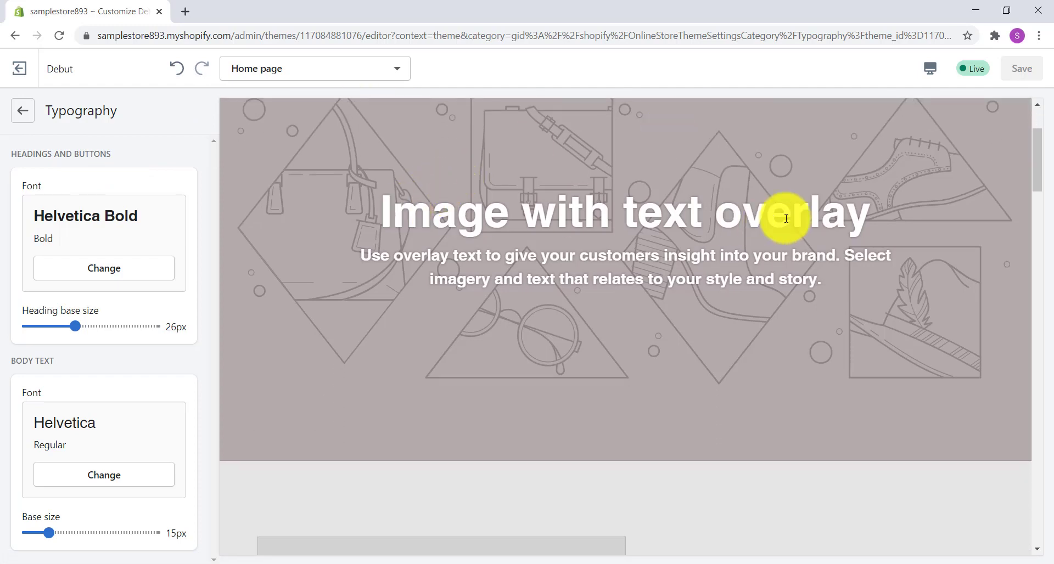
pyautogui.scroll(-3, 674, 207)
pyautogui.scroll(-10, 671, 208)
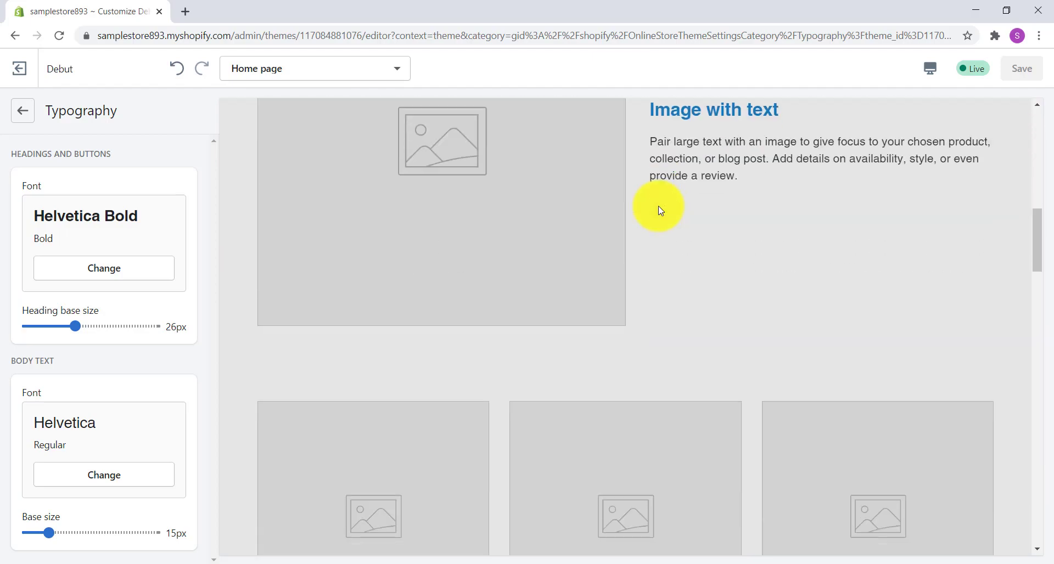
pyautogui.scroll(-15, 660, 211)
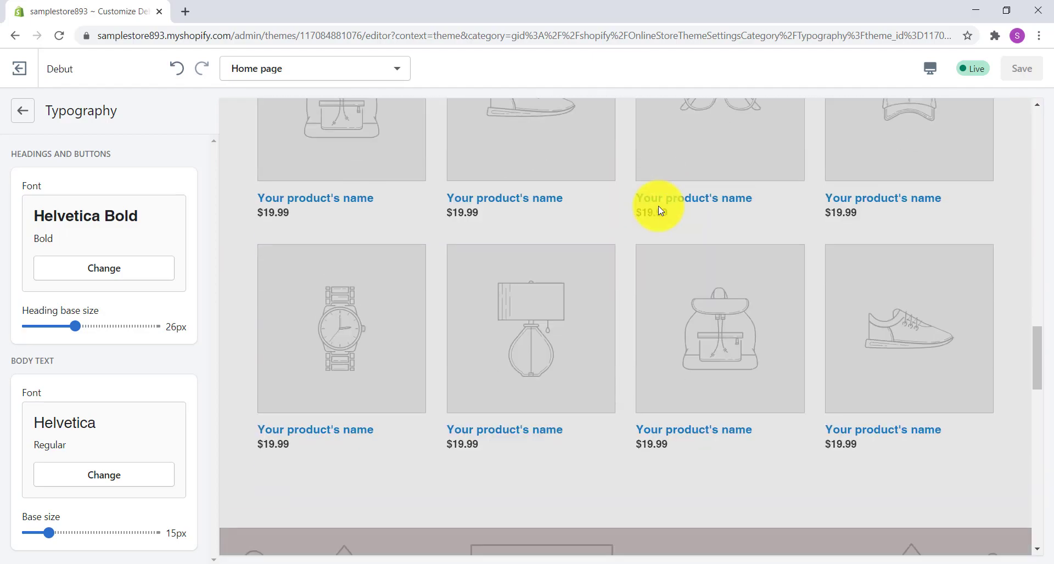
pyautogui.scroll(-10, 660, 210)
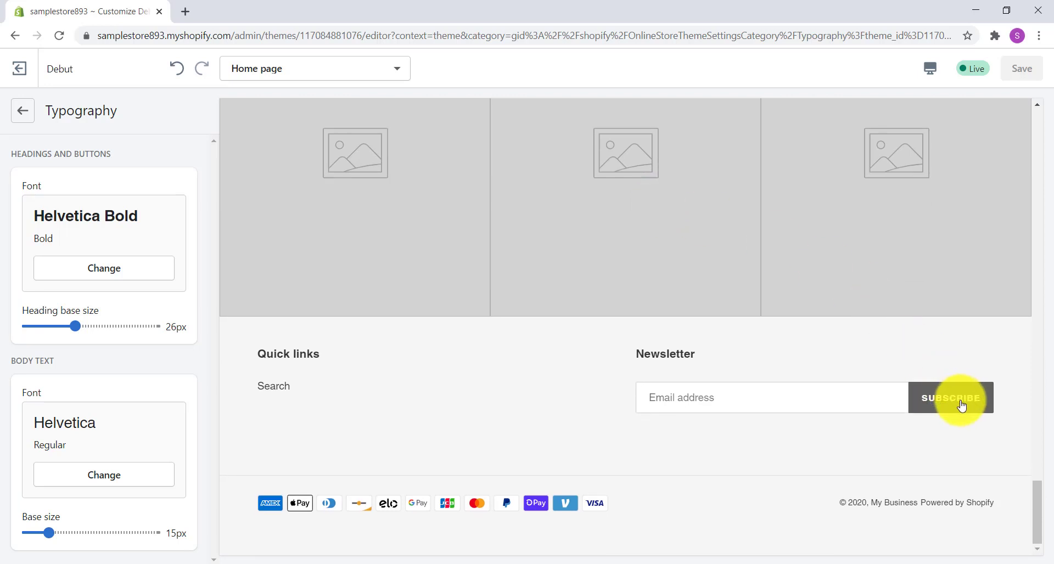
# Step: Open the font choices for headings and buttons and try the Americana font
pyautogui.click(131, 274)
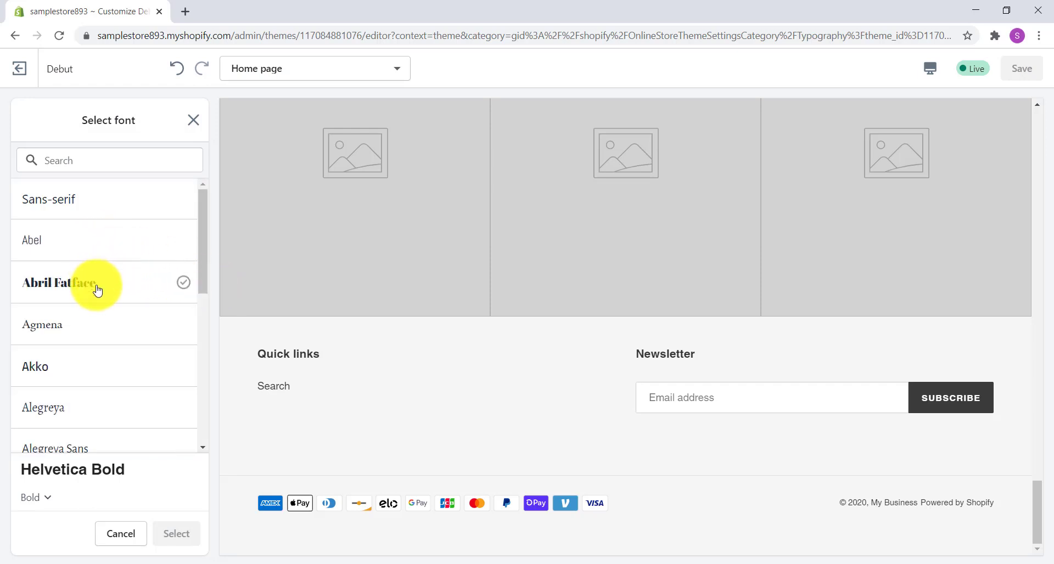
pyautogui.scroll(-2, 109, 321)
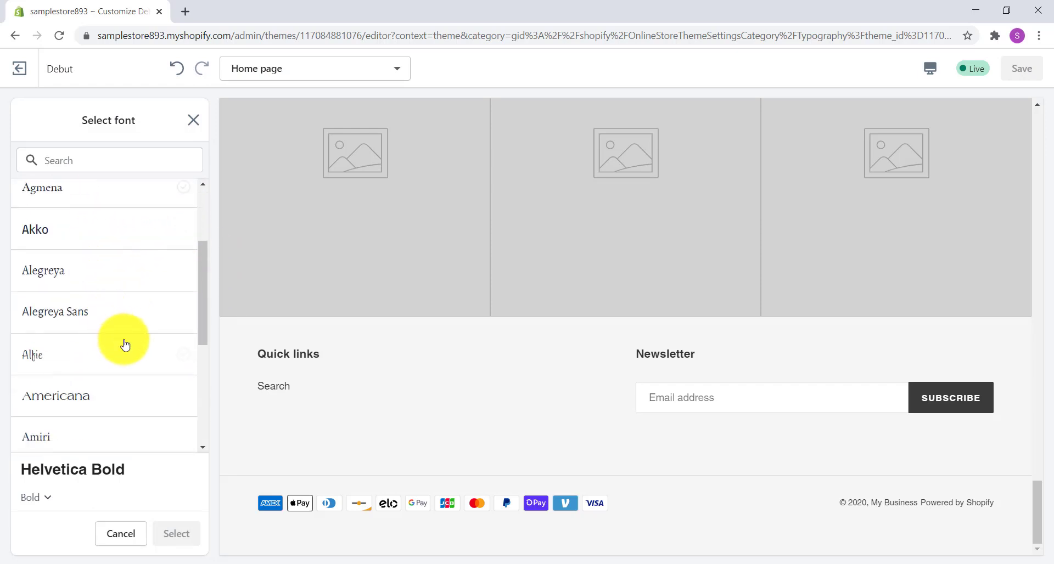
pyautogui.click(85, 403)
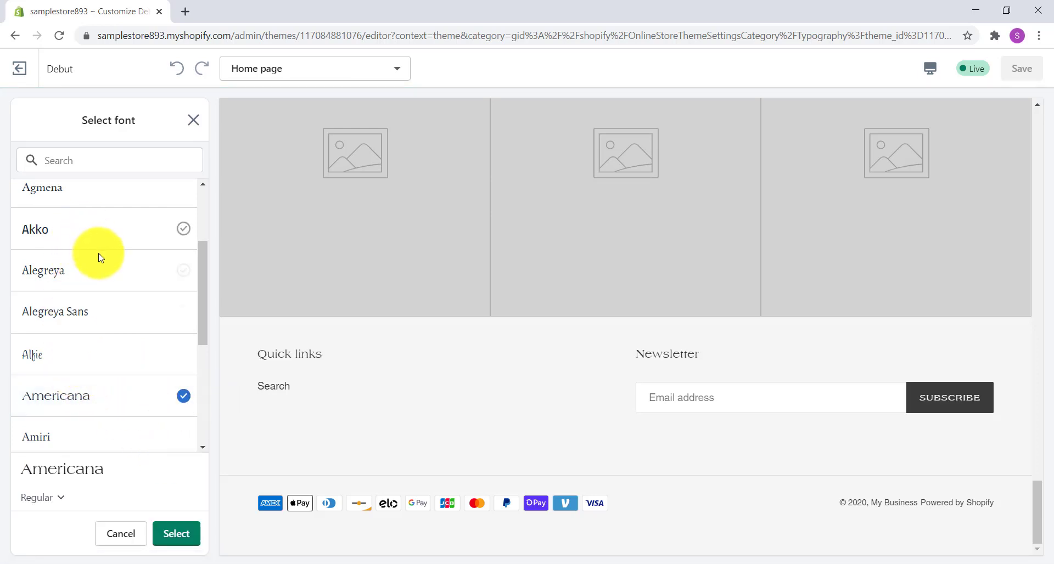
# Step: Load more fonts and choose Bio Rhyme for the headings and buttons
pyautogui.scroll(-1, 97, 254)
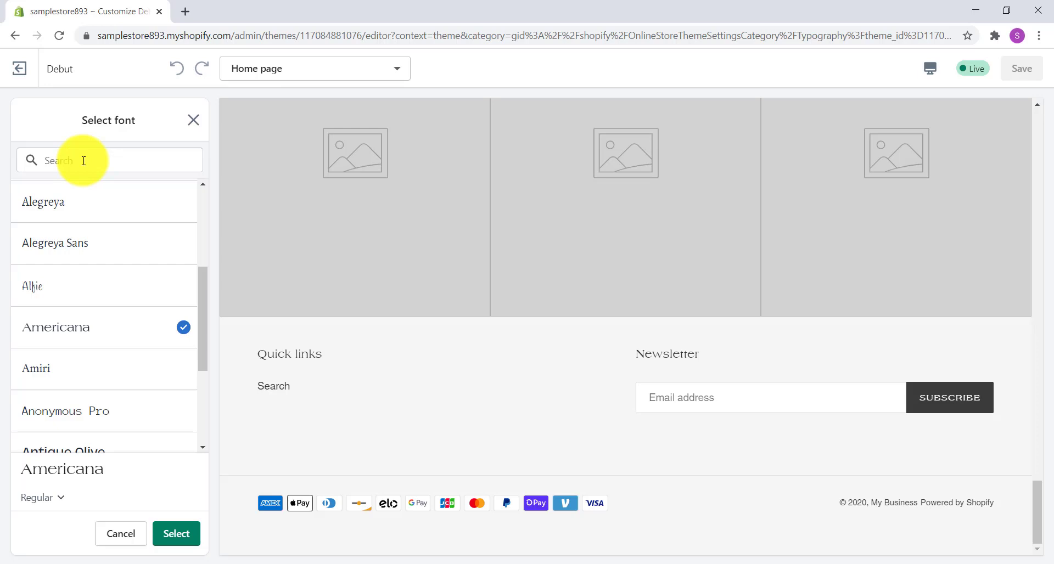
pyautogui.scroll(-3, 102, 290)
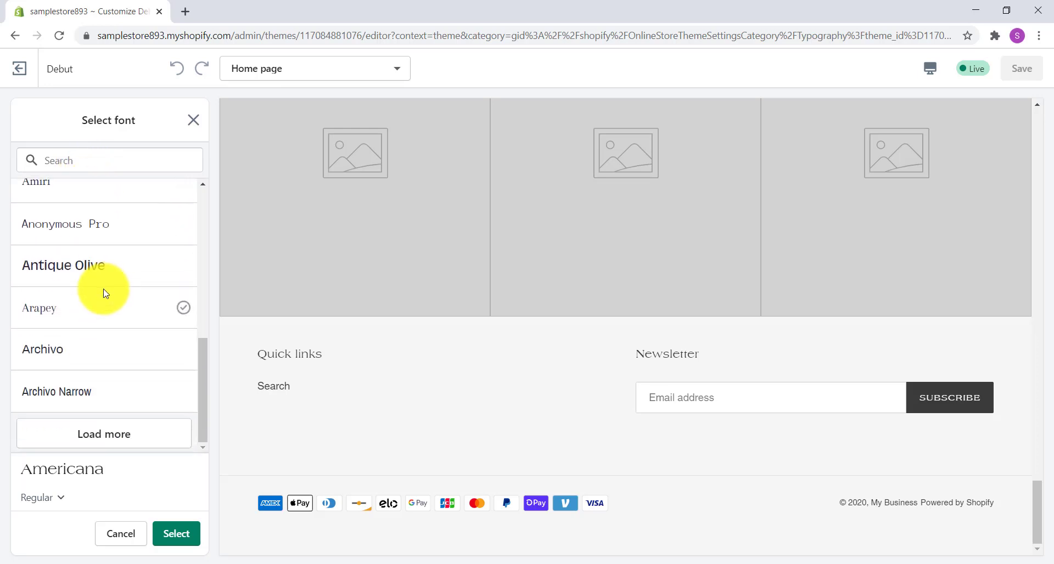
pyautogui.click(117, 429)
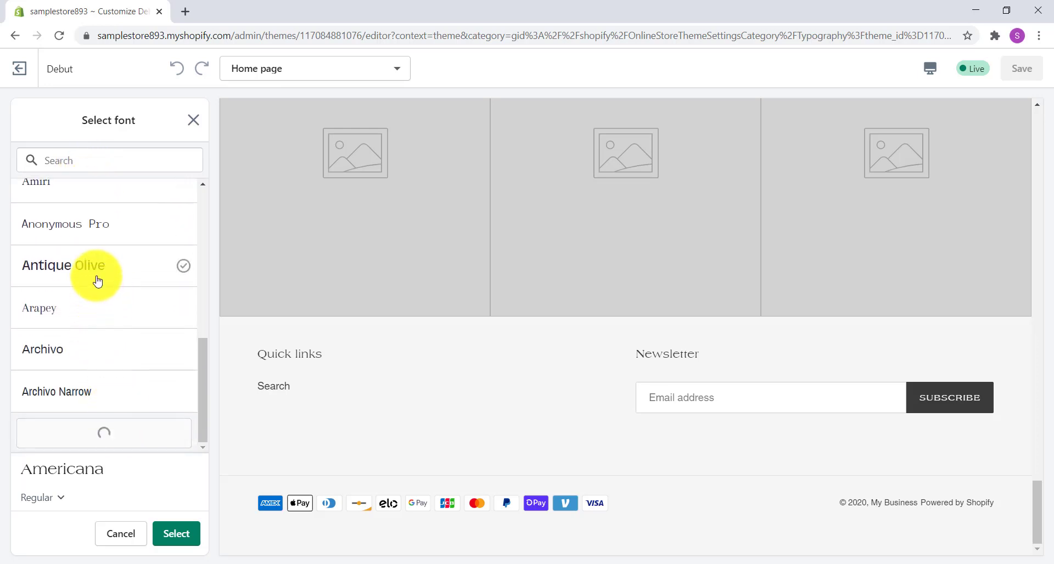
pyautogui.scroll(-2, 109, 281)
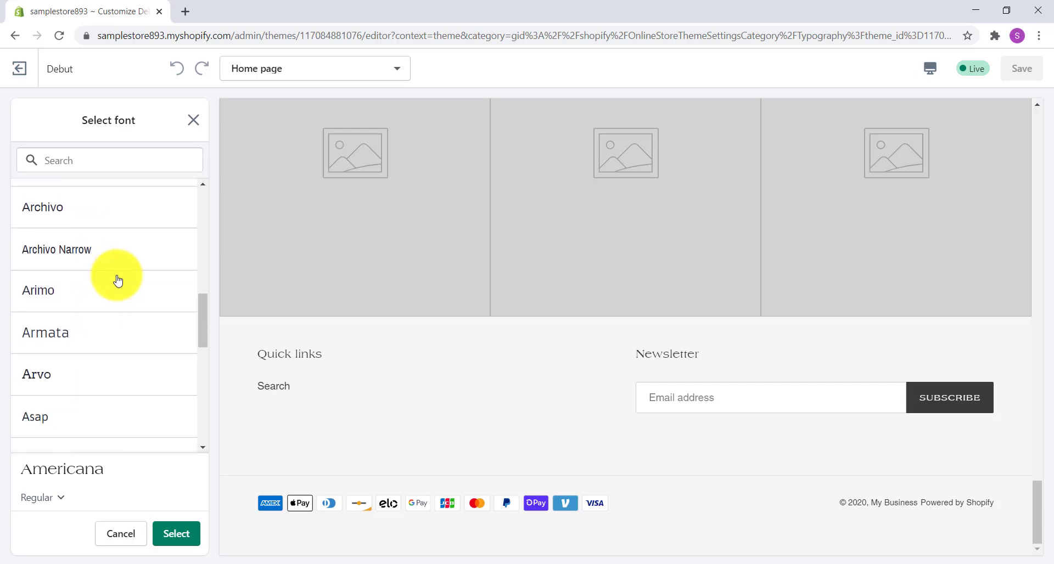
pyautogui.scroll(-3, 117, 281)
pyautogui.scroll(-1, 117, 277)
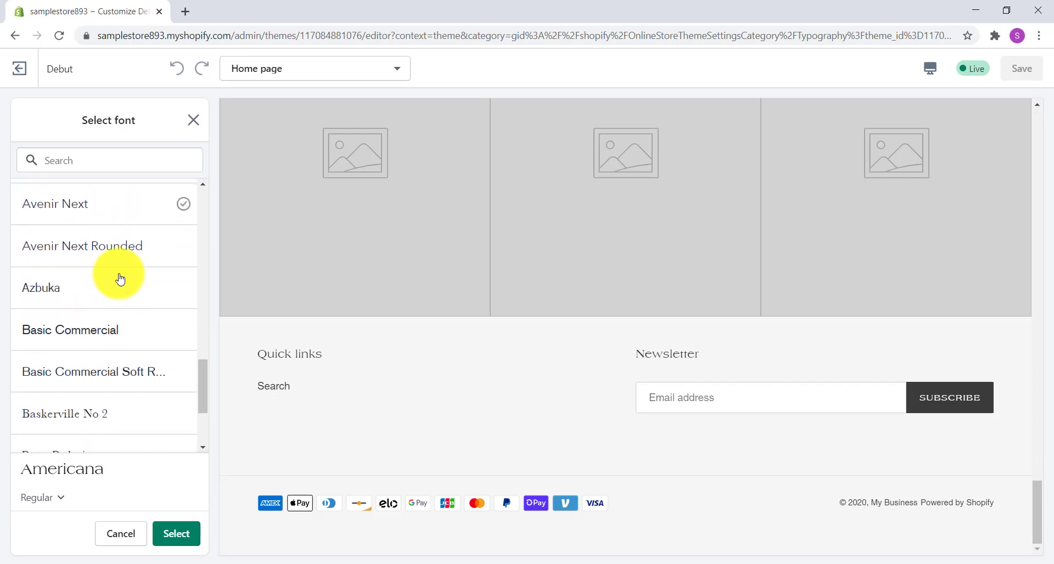
pyautogui.click(126, 276)
pyautogui.scroll(-2, 146, 271)
pyautogui.scroll(1, 147, 271)
pyautogui.scroll(-2, 147, 270)
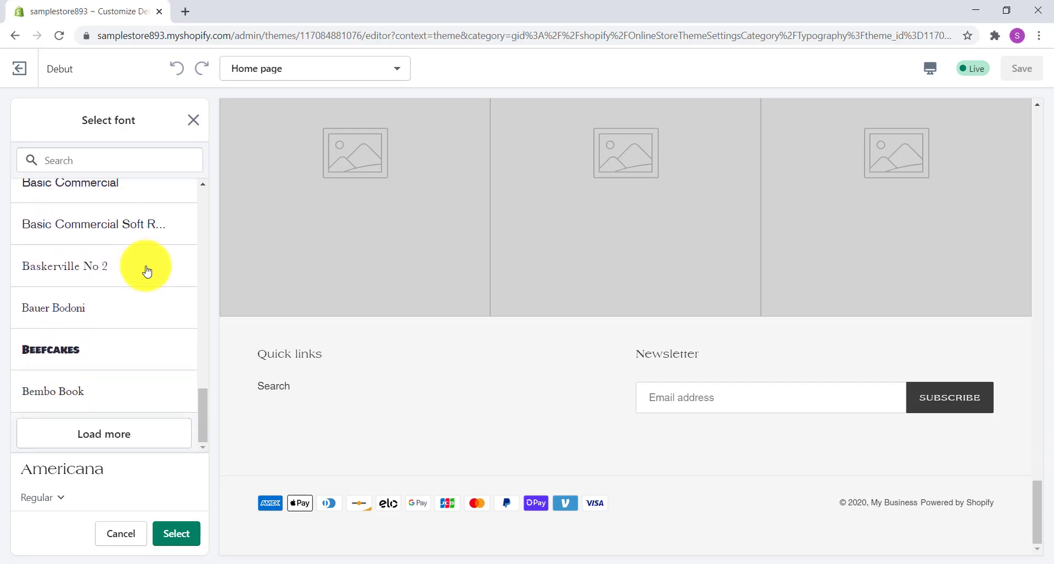
pyautogui.click(117, 431)
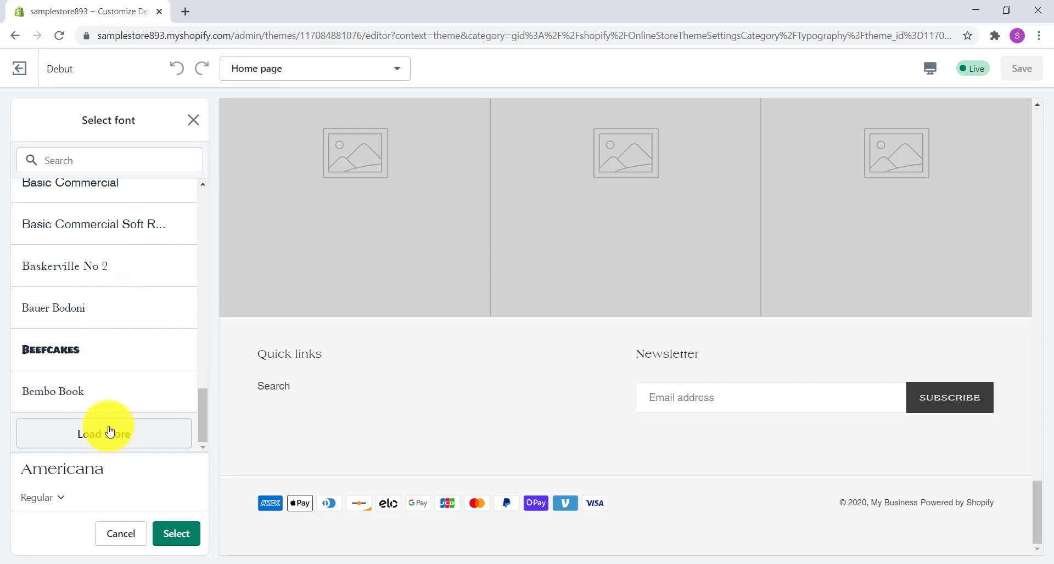
pyautogui.scroll(-2, 110, 310)
pyautogui.scroll(-1, 118, 303)
pyautogui.click(117, 300)
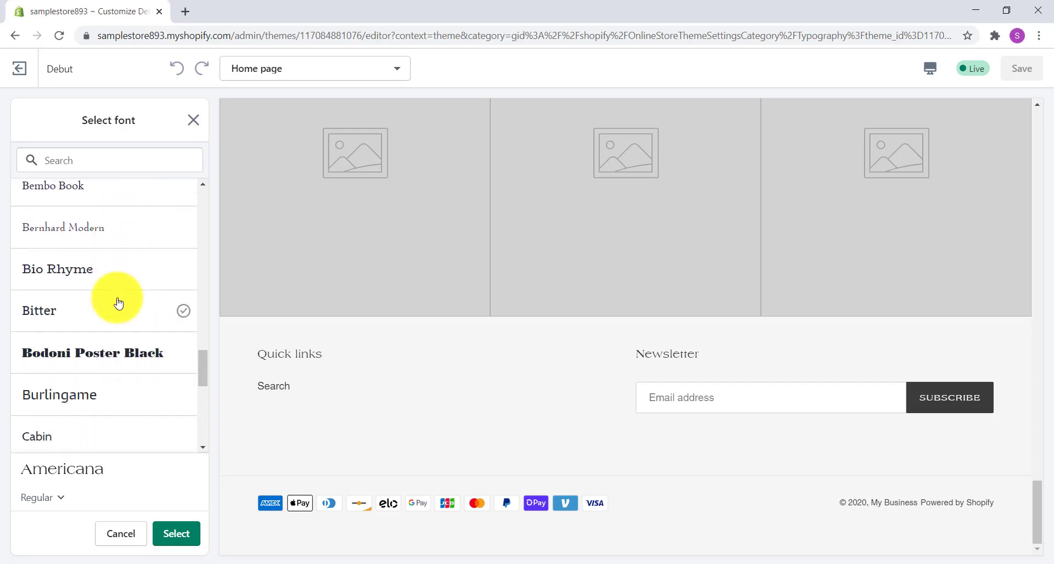
pyautogui.click(64, 276)
pyautogui.click(73, 269)
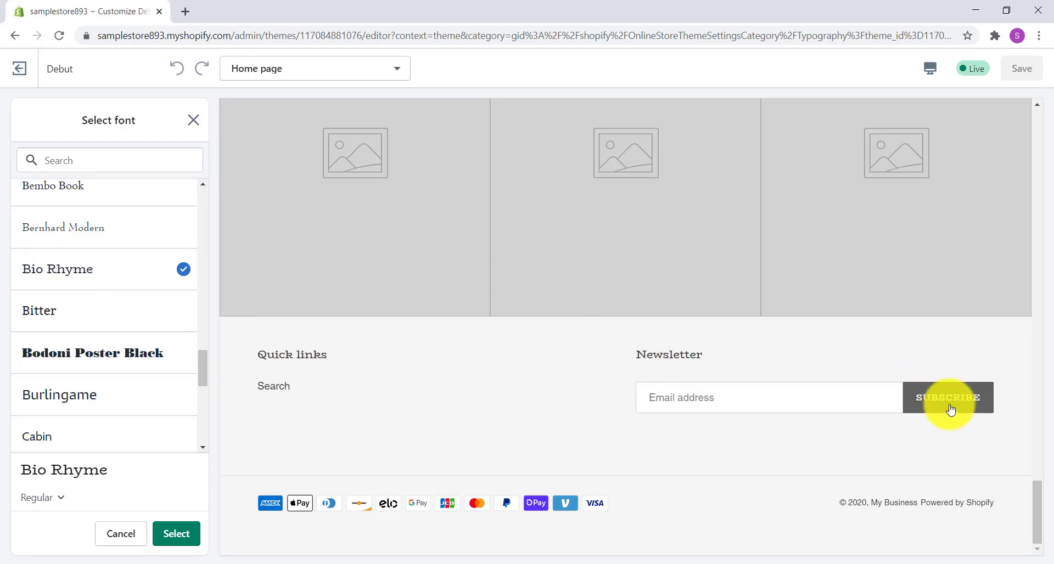
# Step: Check the Bio Rhyme font throughout the home page preview and confirm it for headings and buttons
pyautogui.scroll(7, 549, 399)
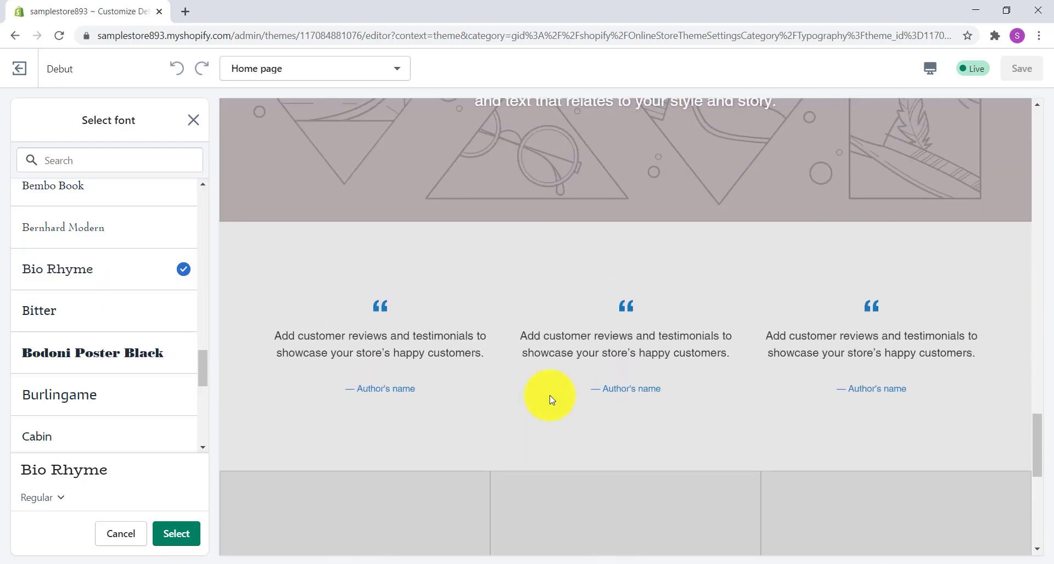
pyautogui.scroll(10, 552, 399)
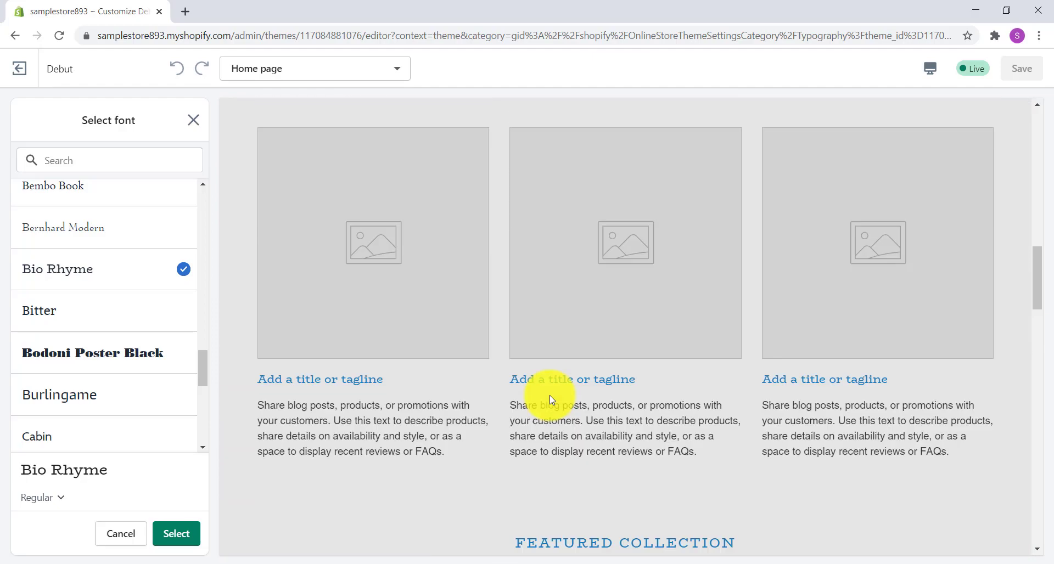
pyautogui.scroll(7, 550, 395)
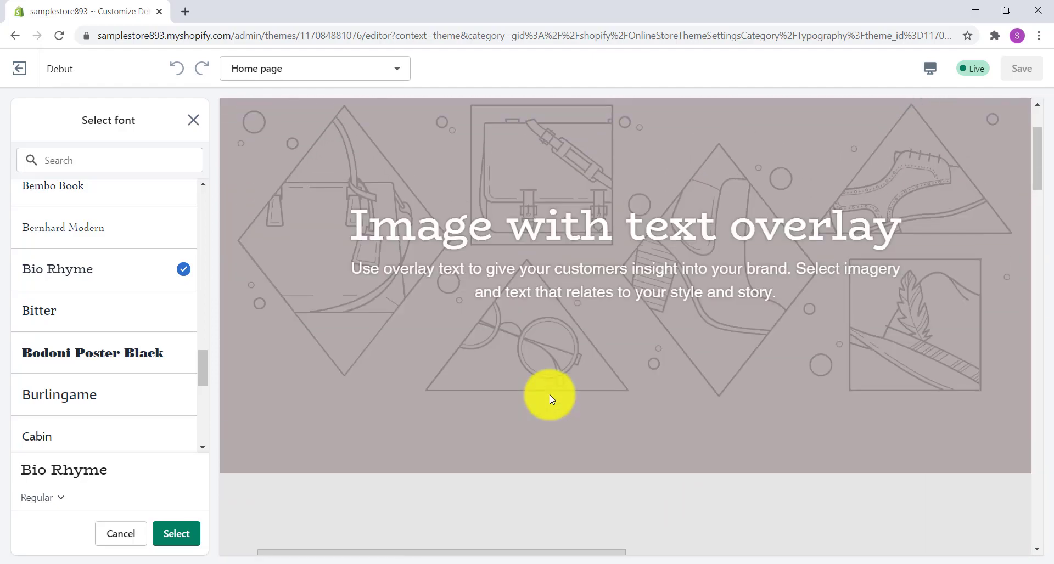
pyautogui.scroll(-7, 550, 395)
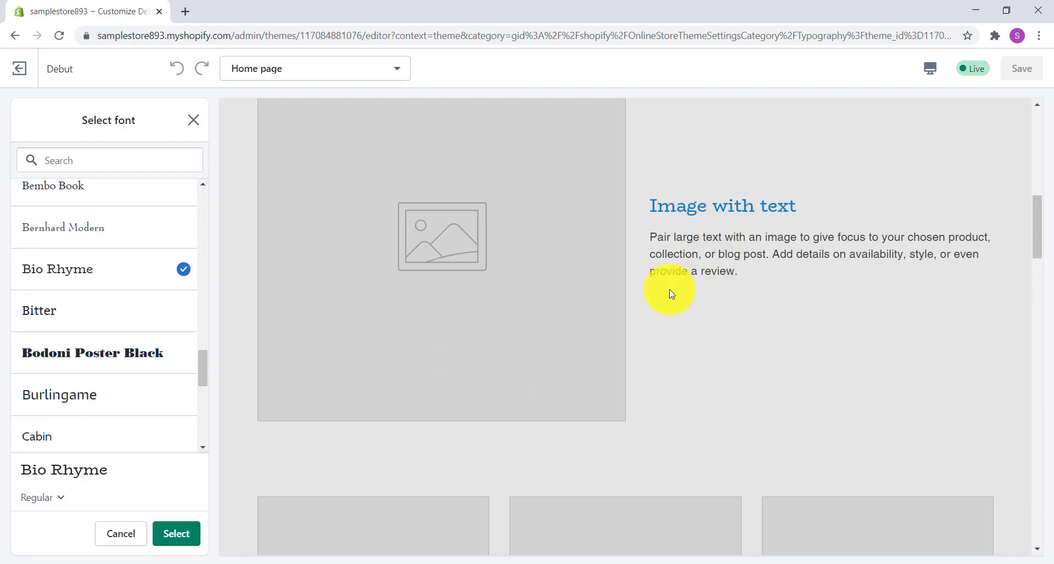
pyautogui.scroll(8, 672, 294)
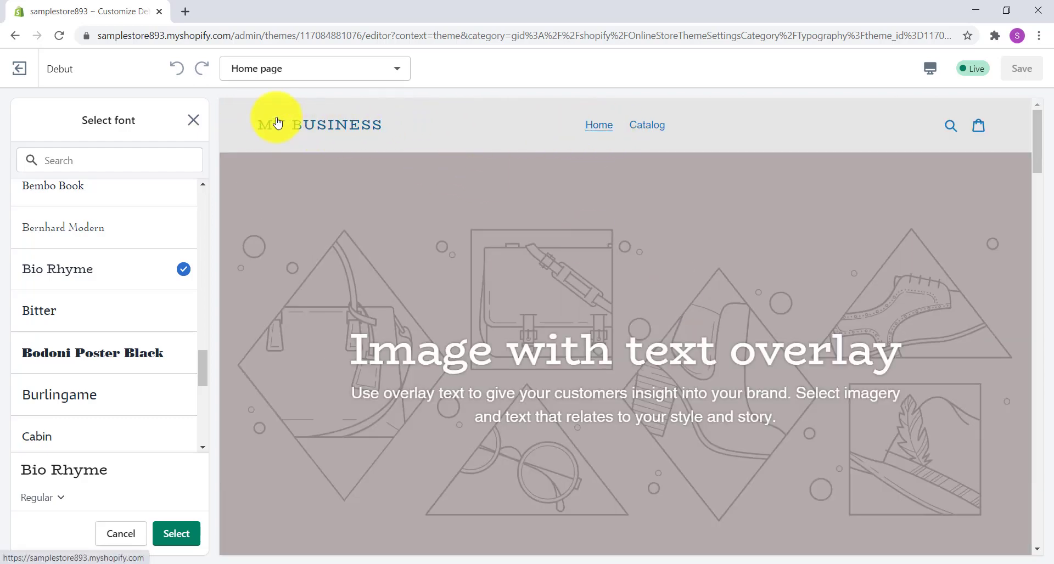
pyautogui.click(184, 528)
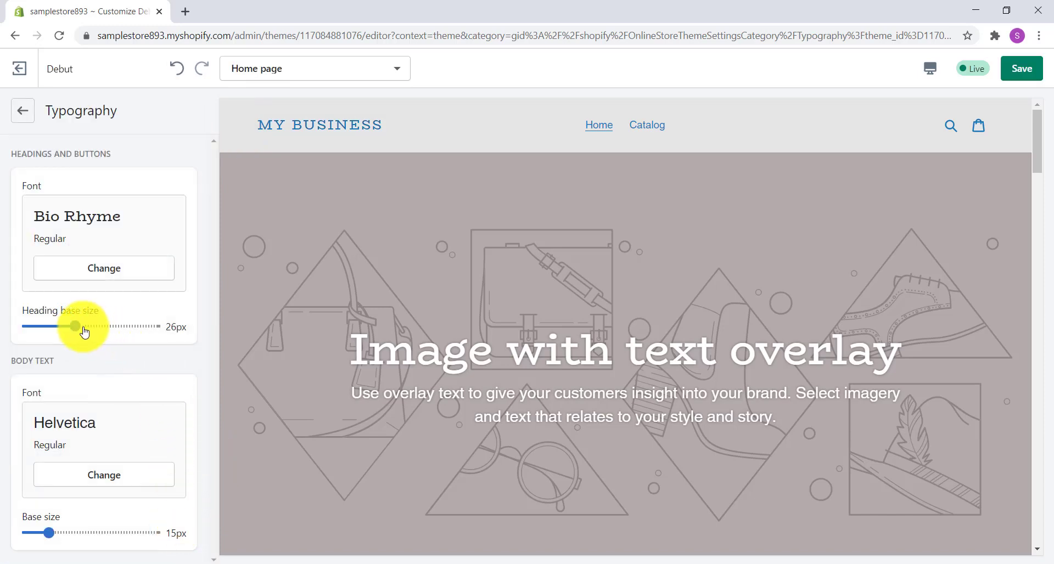
# Step: Set the heading base size to 30px and check the headings in the home page preview
pyautogui.moveTo(77, 323); pyautogui.dragTo(107, 323)
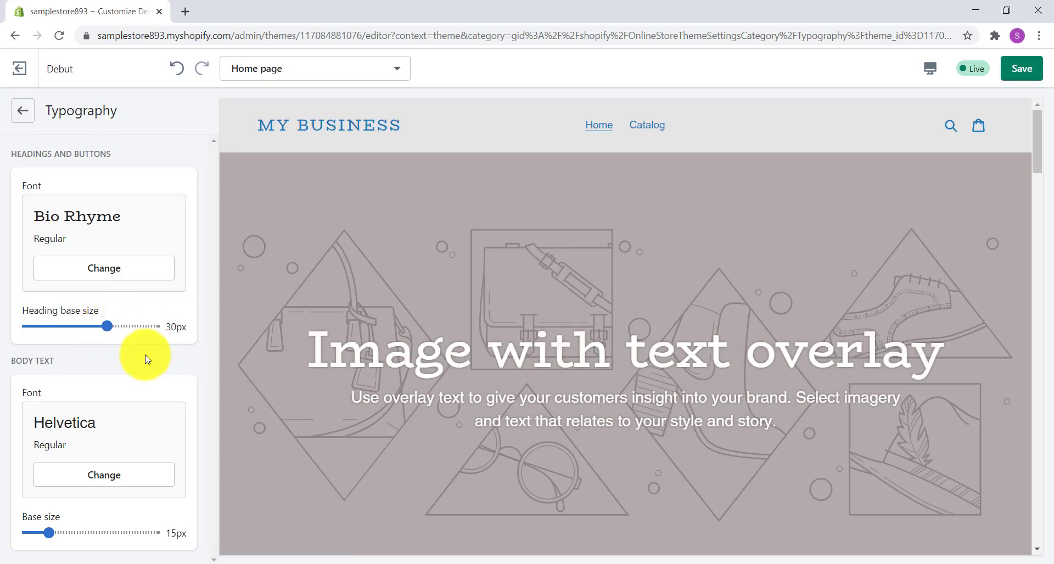
pyautogui.scroll(-6, 378, 329)
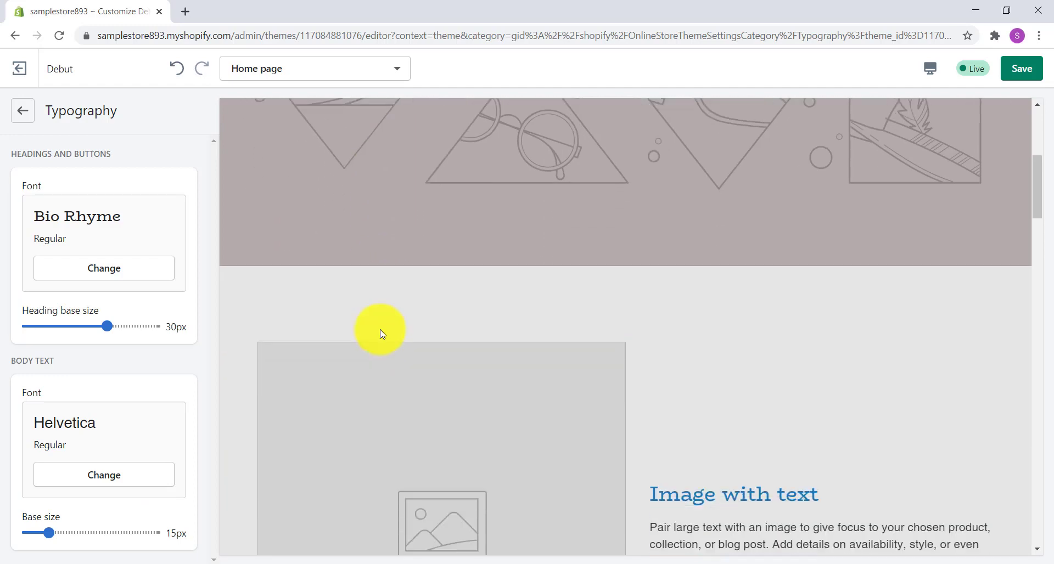
pyautogui.scroll(-4, 381, 333)
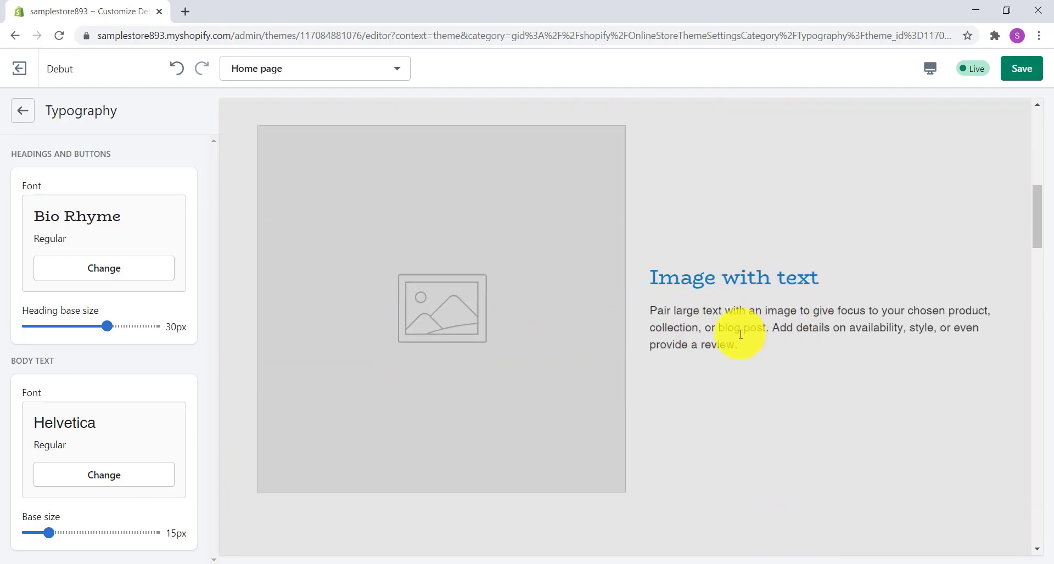
# Step: Change the body text font to Assistant and confirm the selection
pyautogui.click(91, 475)
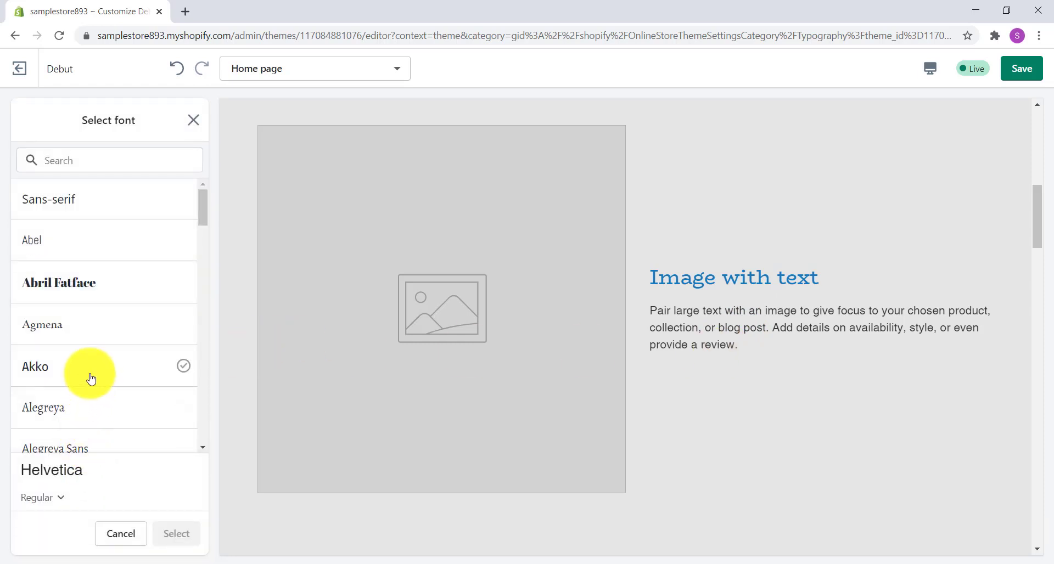
pyautogui.scroll(-3, 125, 332)
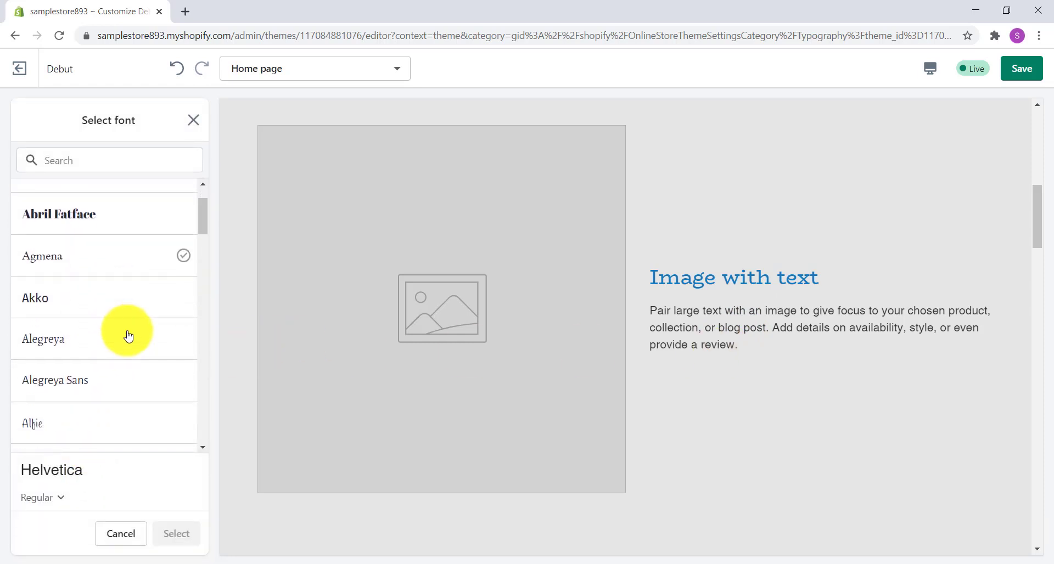
pyautogui.scroll(-5, 128, 335)
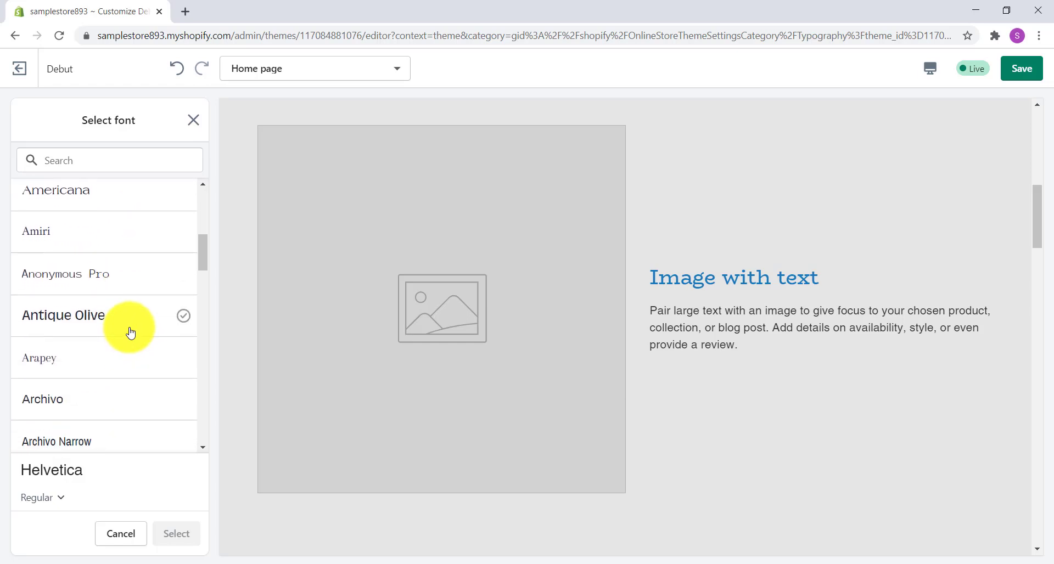
pyautogui.scroll(-3, 130, 332)
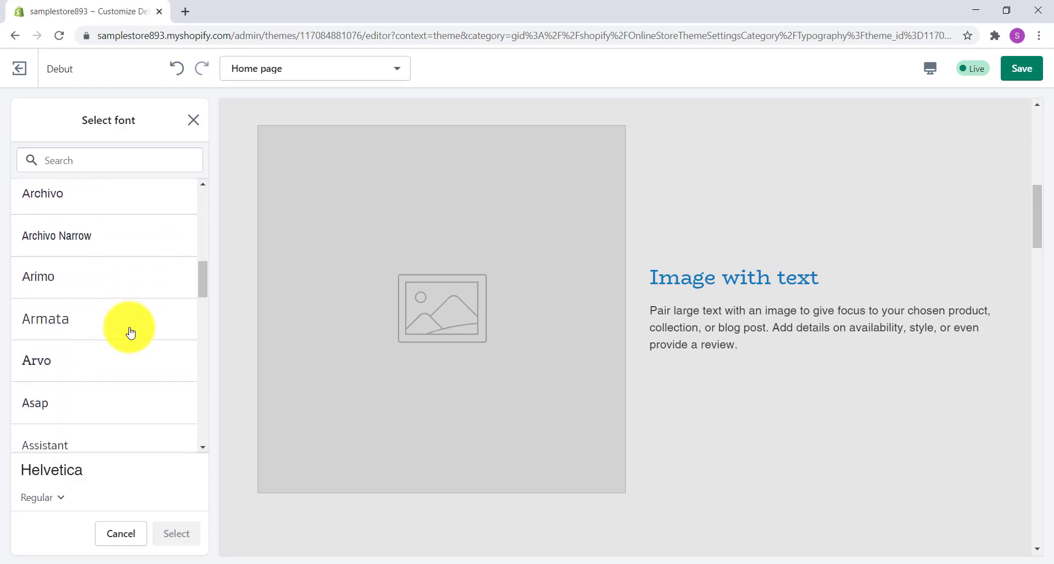
pyautogui.scroll(-3, 130, 333)
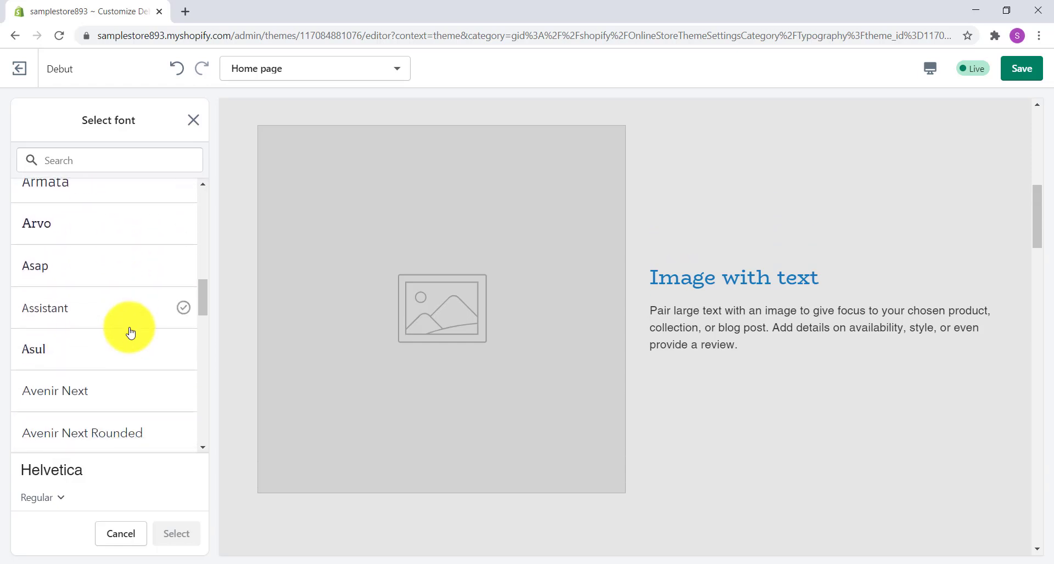
pyautogui.click(44, 314)
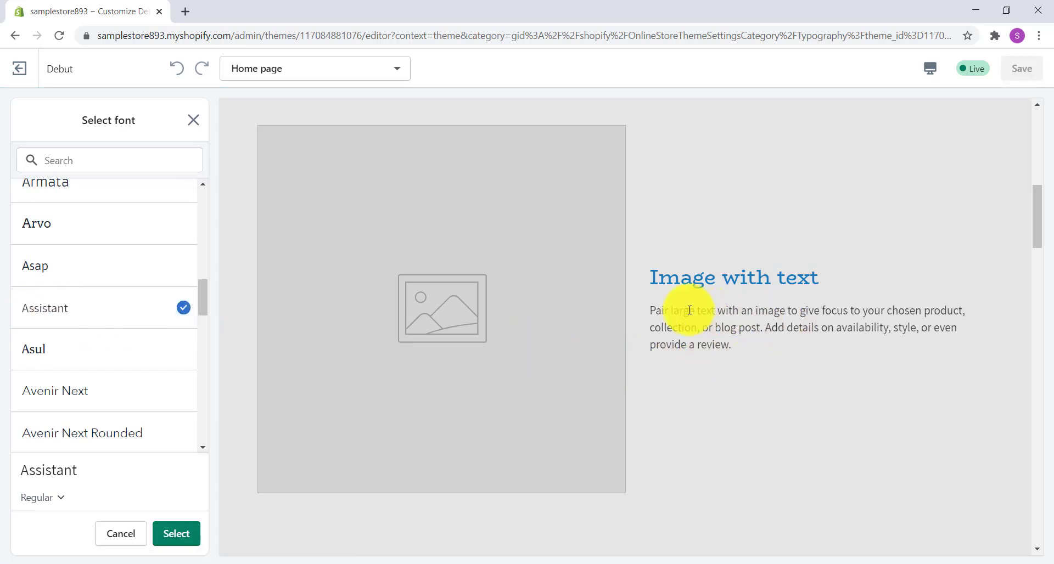
pyautogui.click(181, 535)
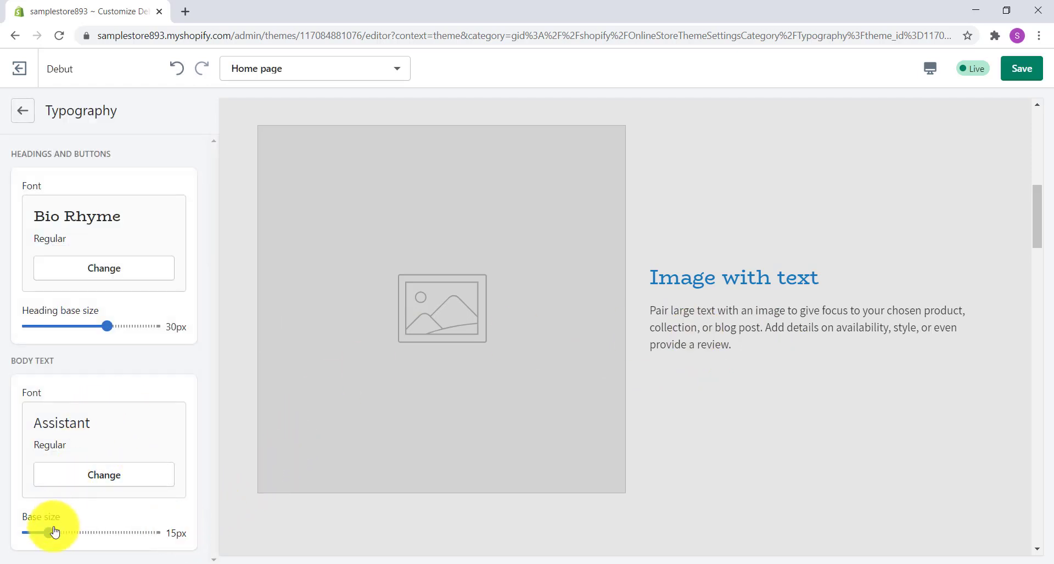
# Step: Set the body text base size to 16px and save the typography changes
pyautogui.moveTo(50, 530); pyautogui.dragTo(61, 530)
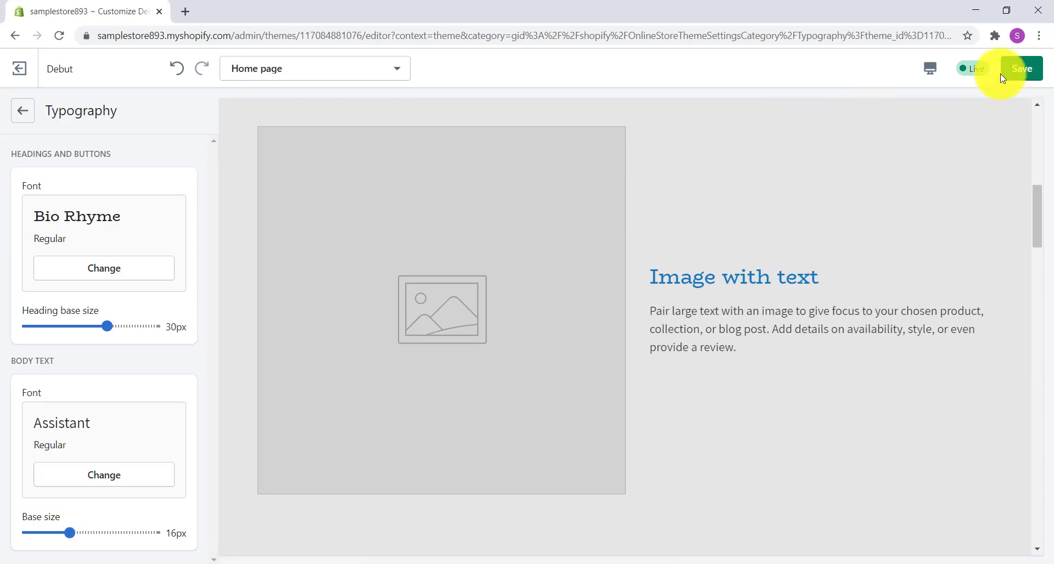
pyautogui.click(1014, 74)
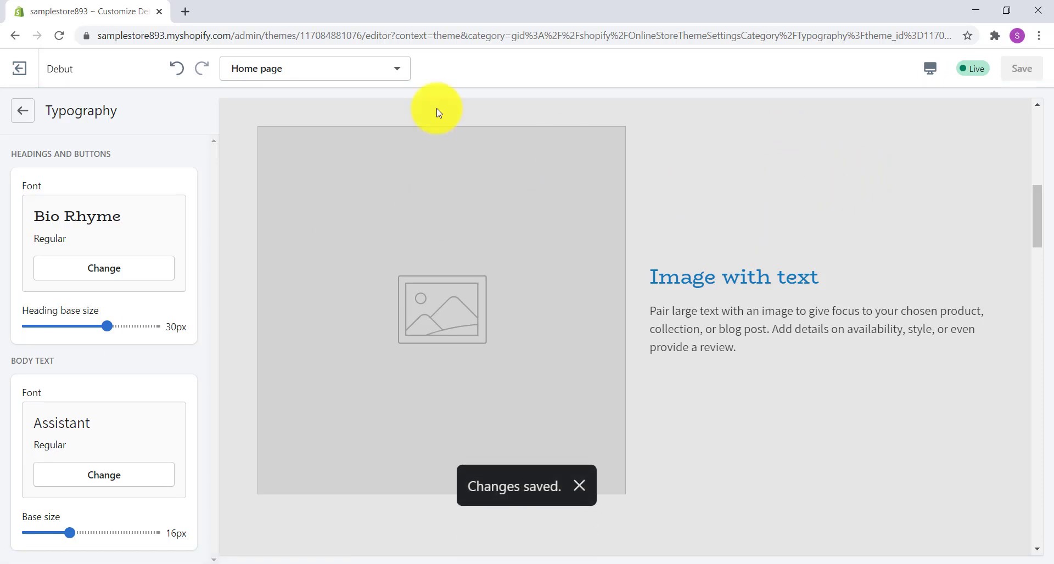
# Step: In the theme's Search settings, enable showing the price in product suggestions and save the change
pyautogui.click(23, 111)
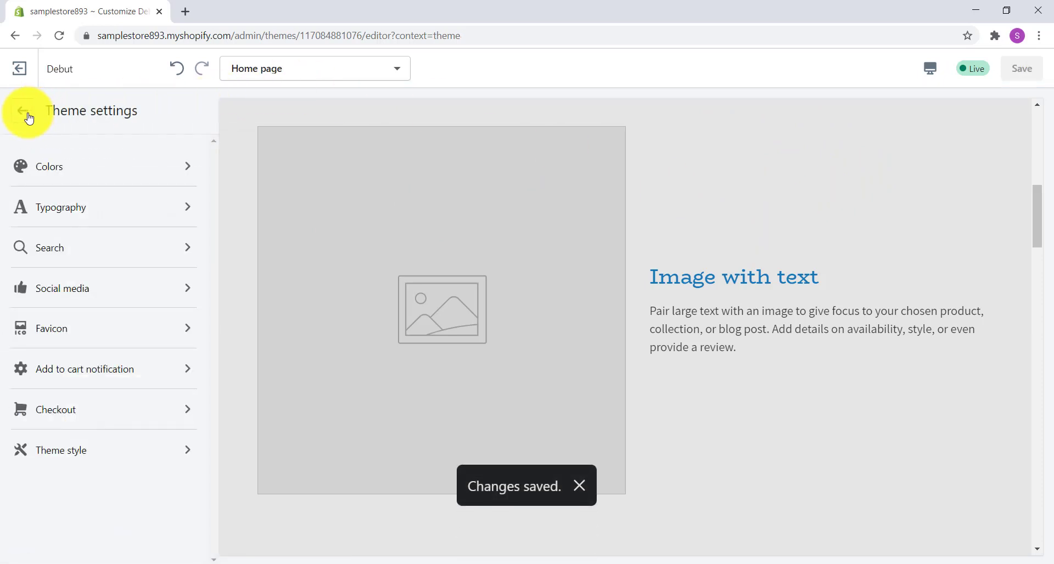
pyautogui.click(187, 255)
pyautogui.scroll(8, 767, 271)
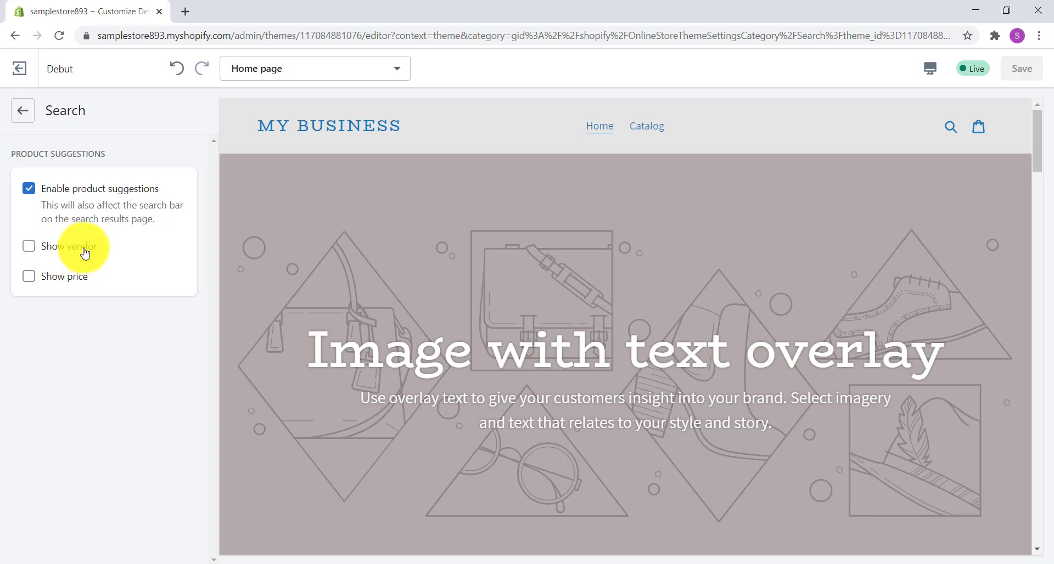
pyautogui.click(28, 276)
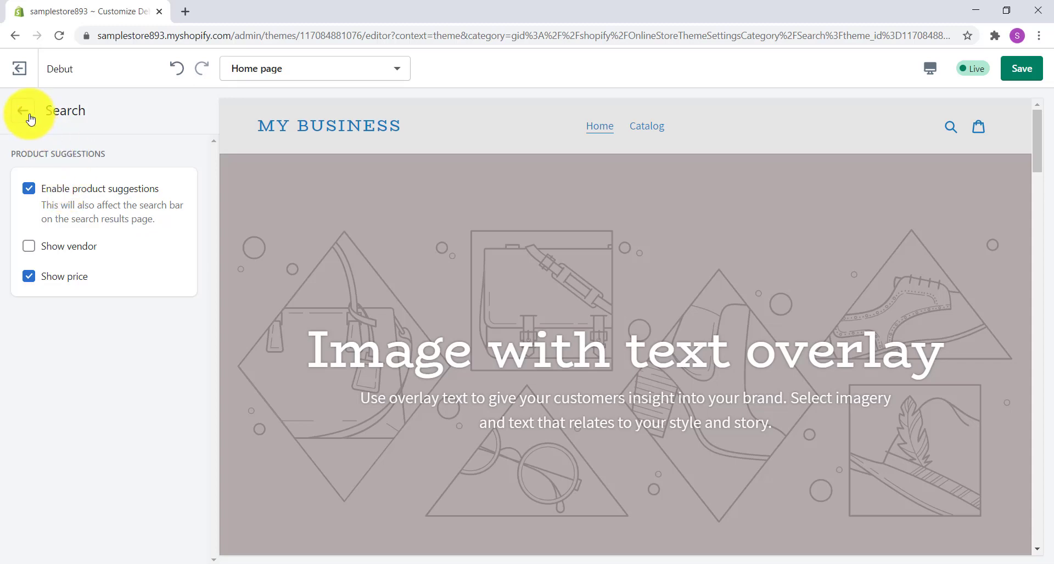
pyautogui.click(1033, 82)
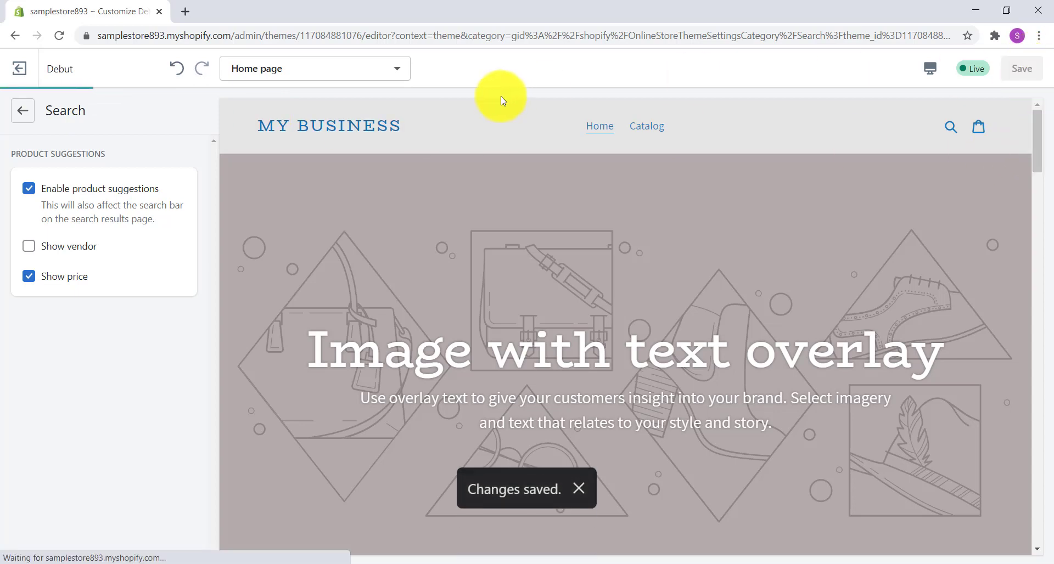
# Step: Examine the sharing options and social account fields in the theme's Social media settings, leaving them unedited
pyautogui.click(21, 111)
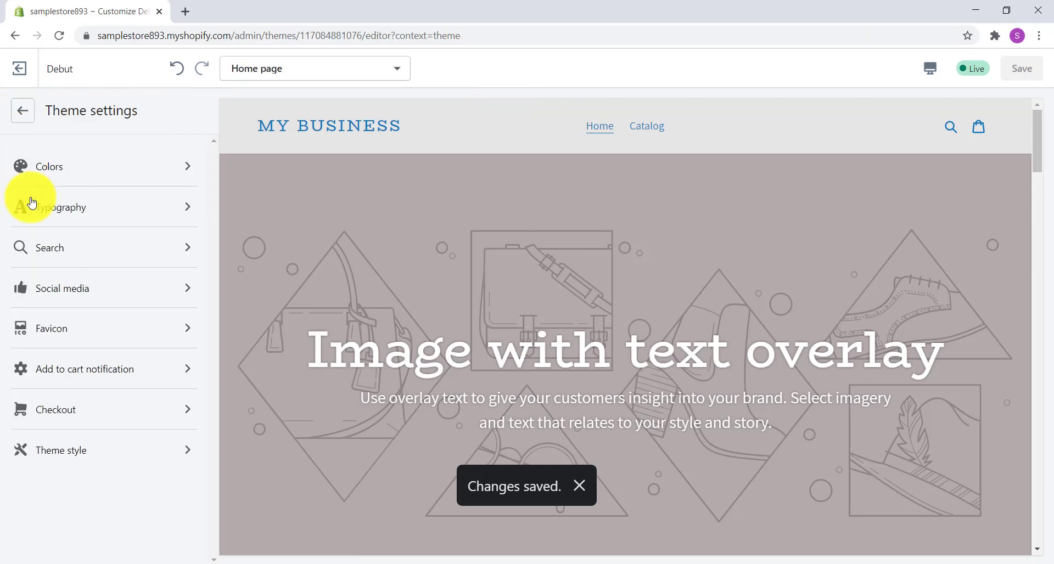
pyautogui.click(186, 287)
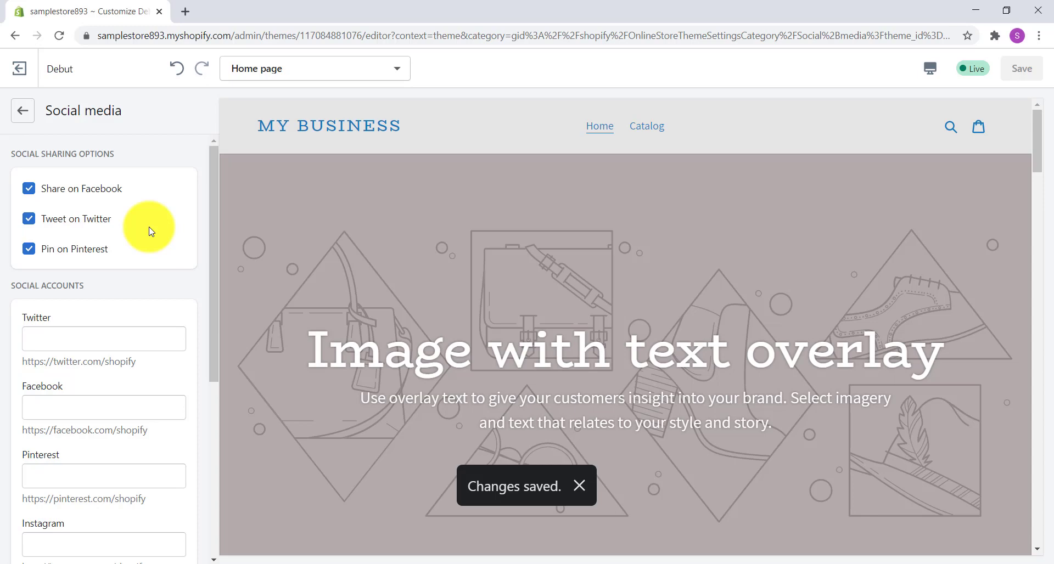
pyautogui.scroll(-4, 151, 231)
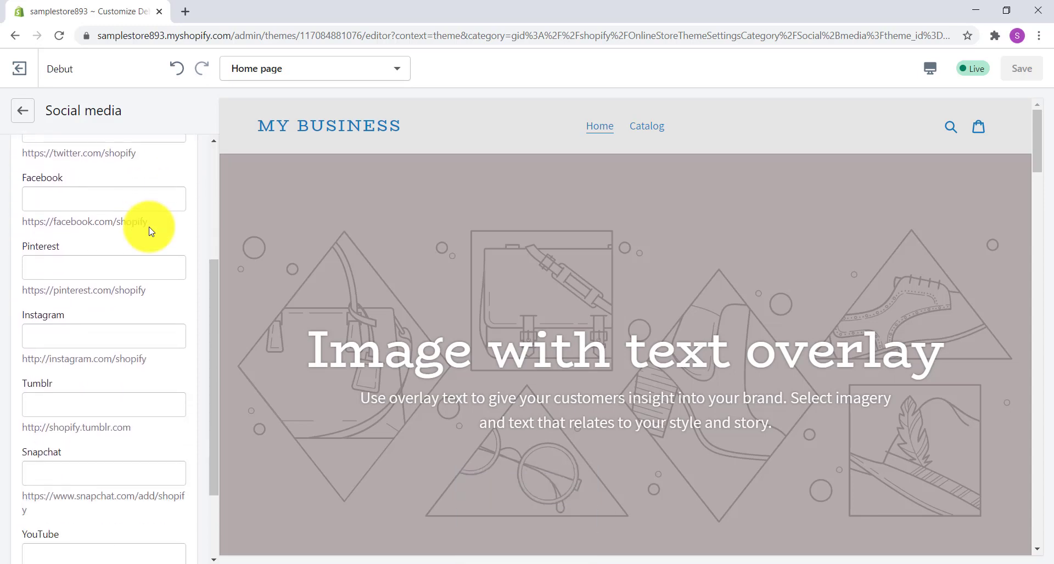
pyautogui.scroll(-2, 151, 230)
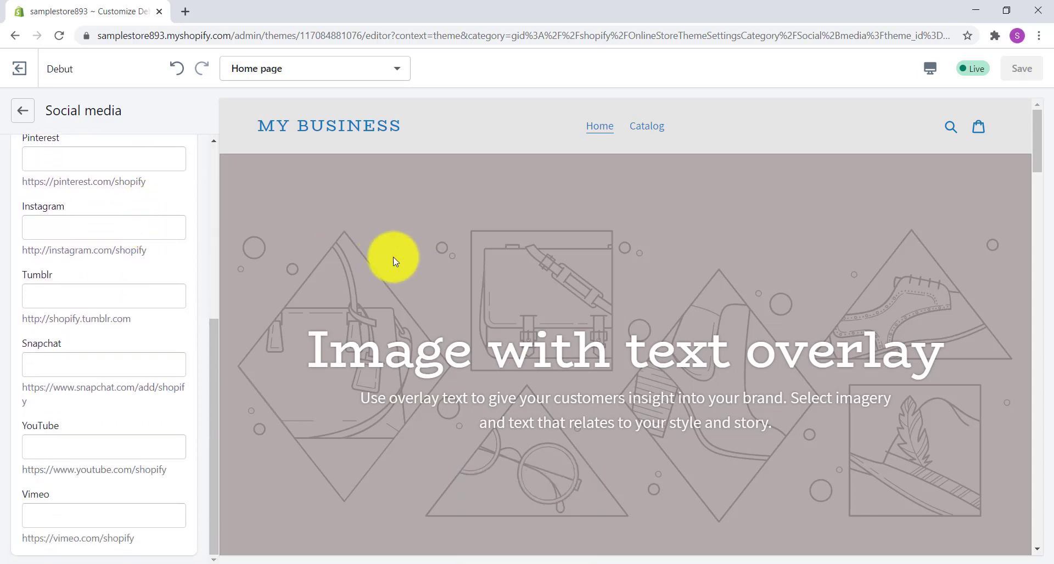
pyautogui.scroll(1, 110, 232)
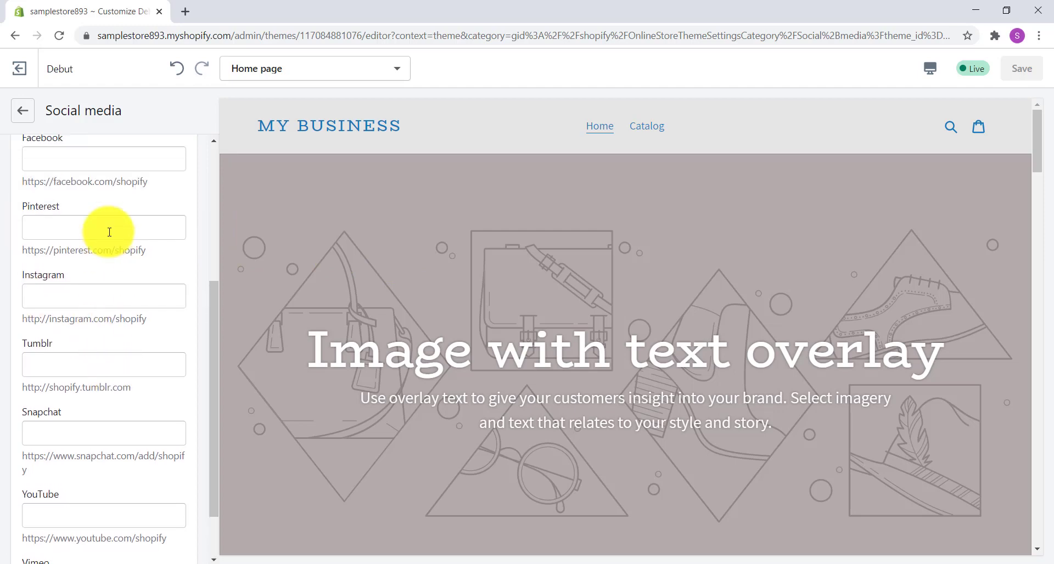
pyautogui.click(110, 294)
pyautogui.scroll(-1, 110, 283)
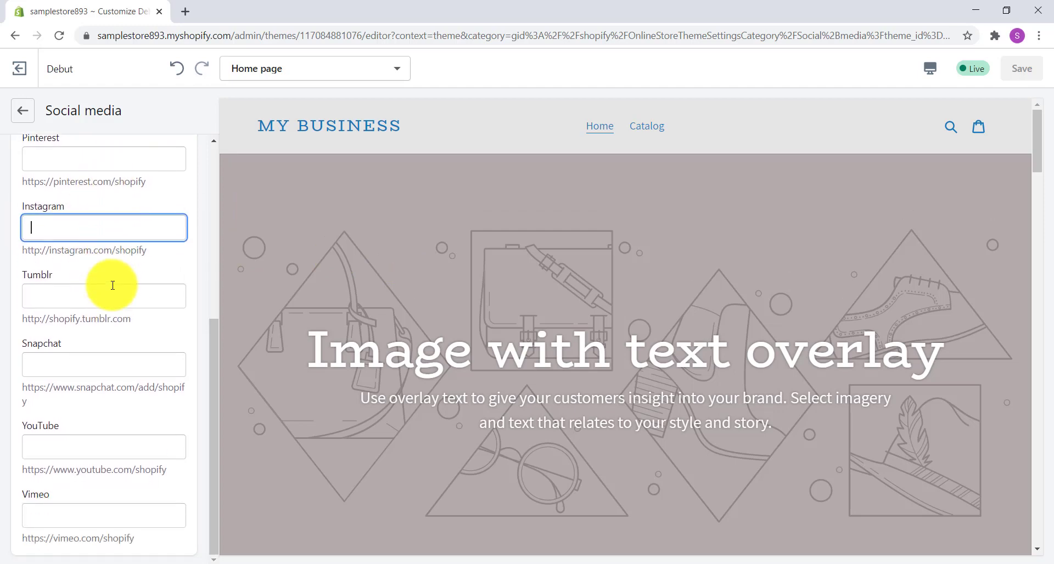
pyautogui.click(89, 443)
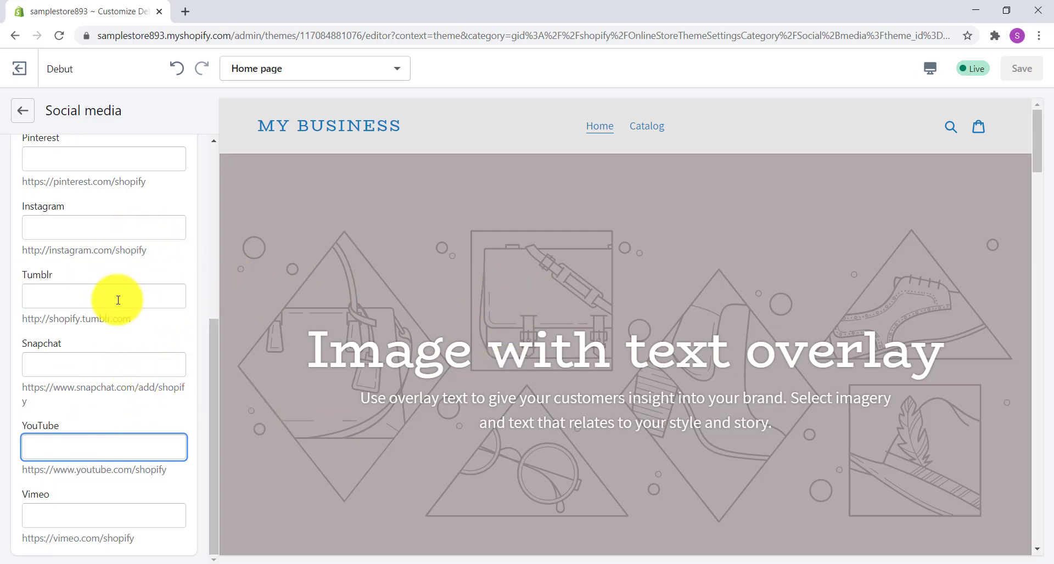
pyautogui.scroll(6, 82, 247)
pyautogui.click(22, 116)
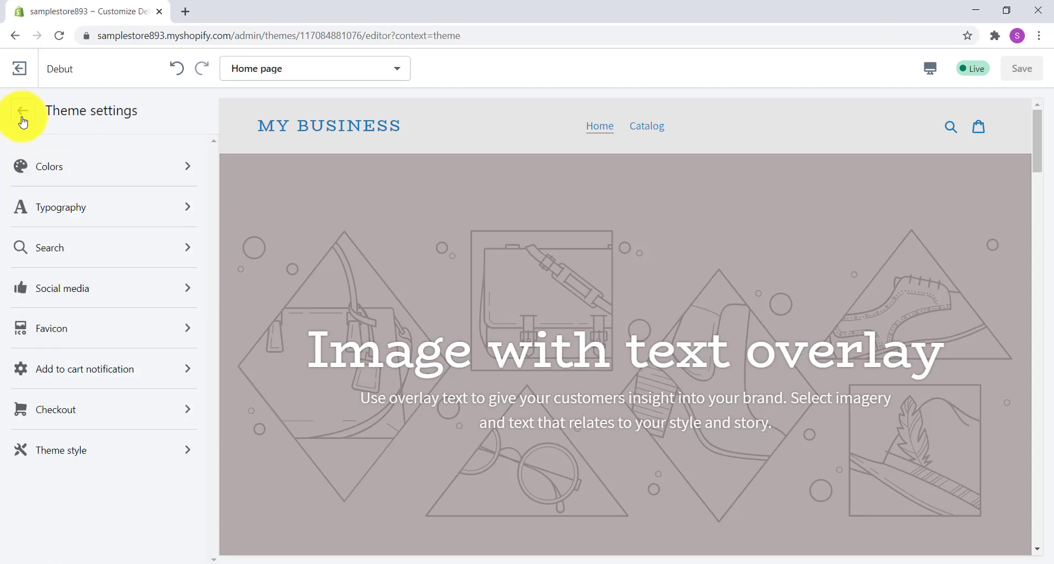
# Step: View the theme's Favicon image settings and the Add to cart notification settings
pyautogui.click(165, 330)
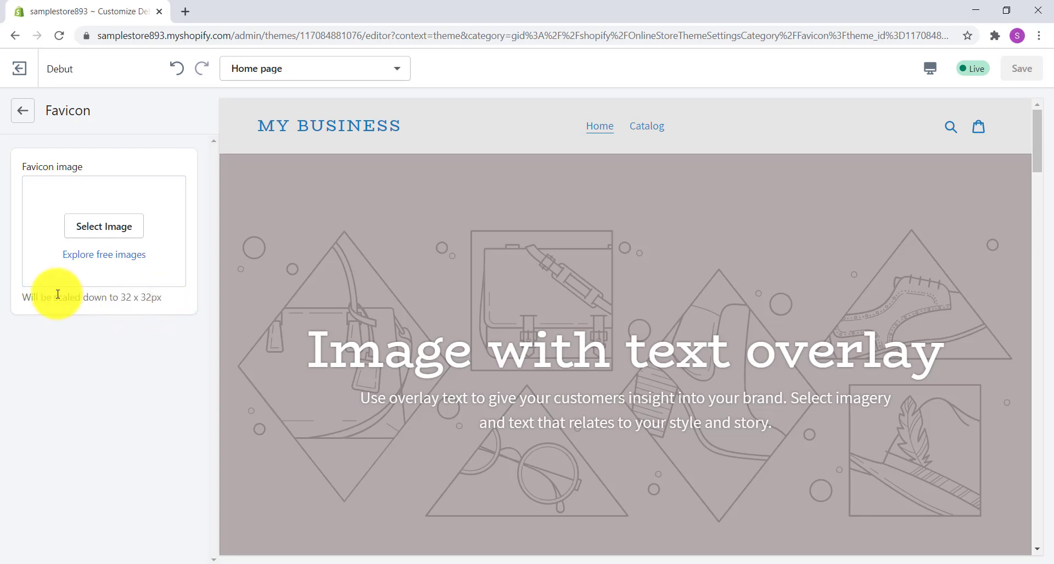
pyautogui.click(23, 111)
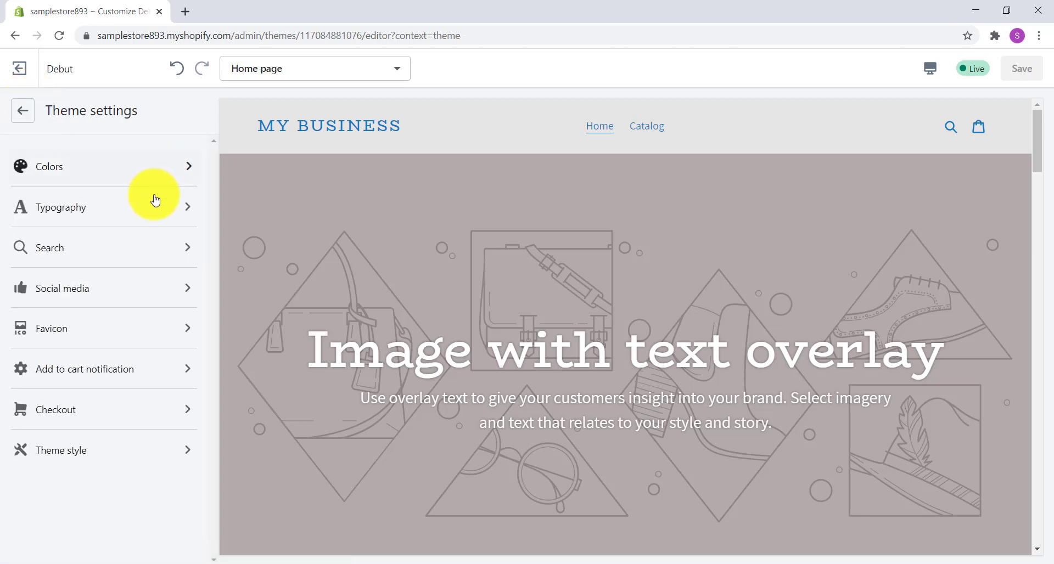
pyautogui.click(166, 366)
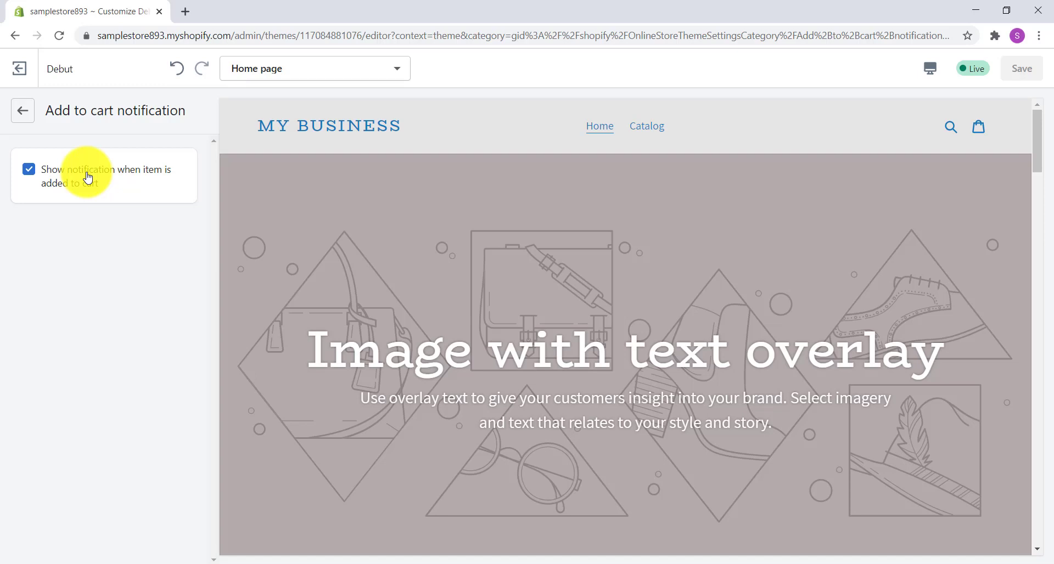
# Step: Examine the theme's Checkout settings, covering the banner, logo, main content area, order summary, typography and colors
pyautogui.click(23, 117)
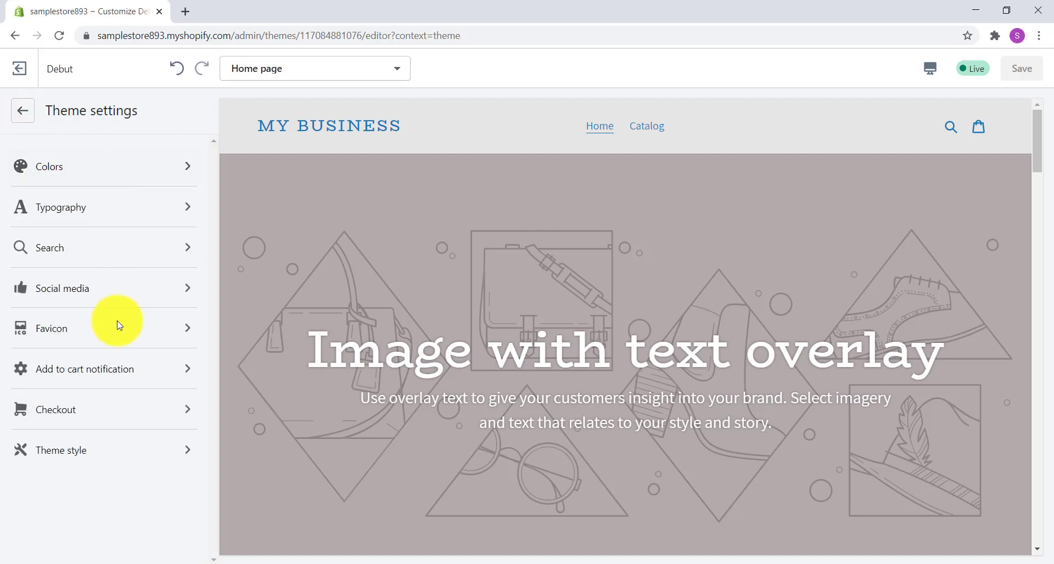
pyautogui.click(146, 411)
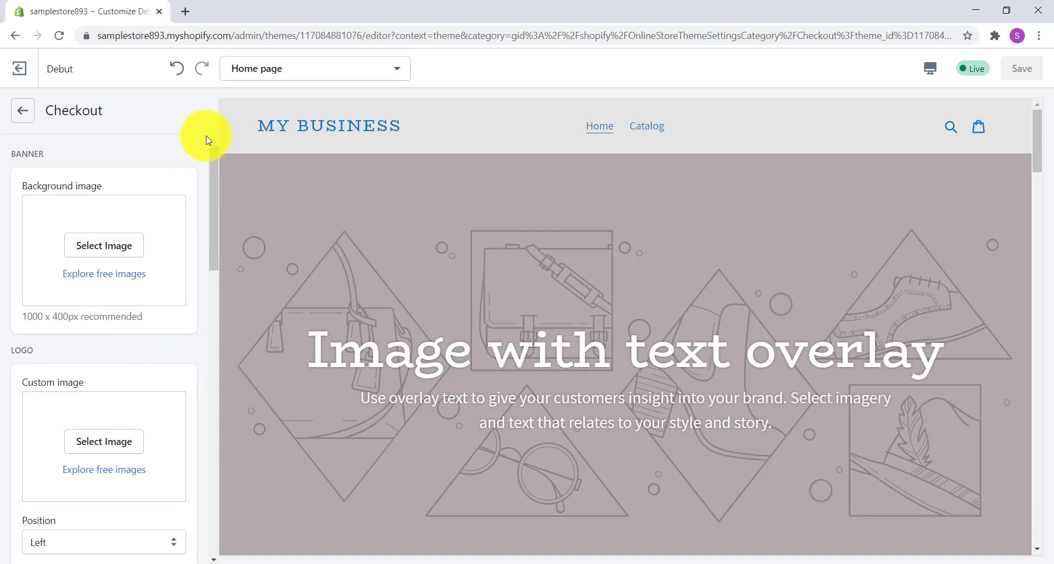
pyautogui.scroll(-2, 208, 144)
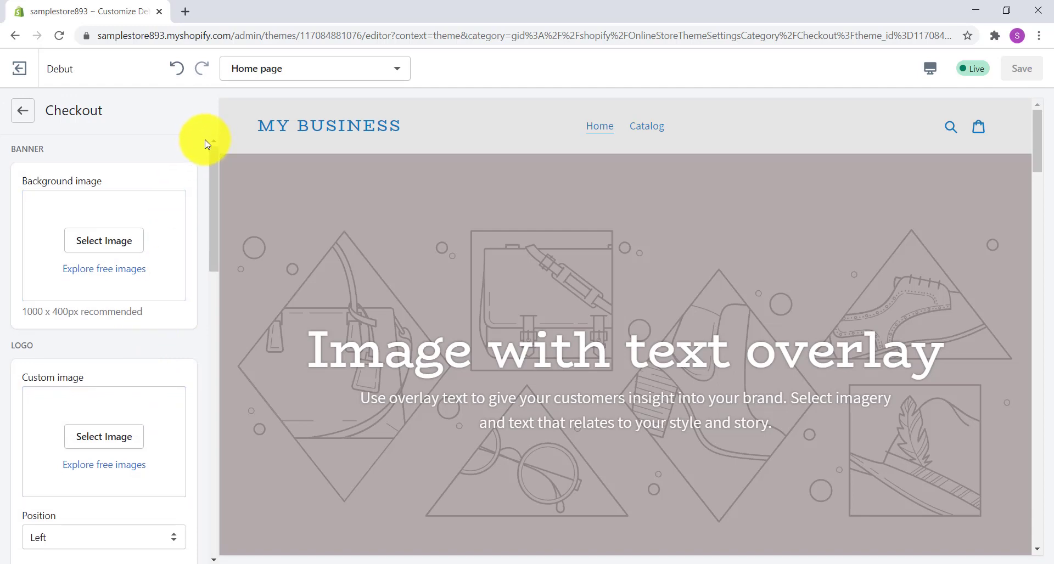
pyautogui.scroll(2, 207, 144)
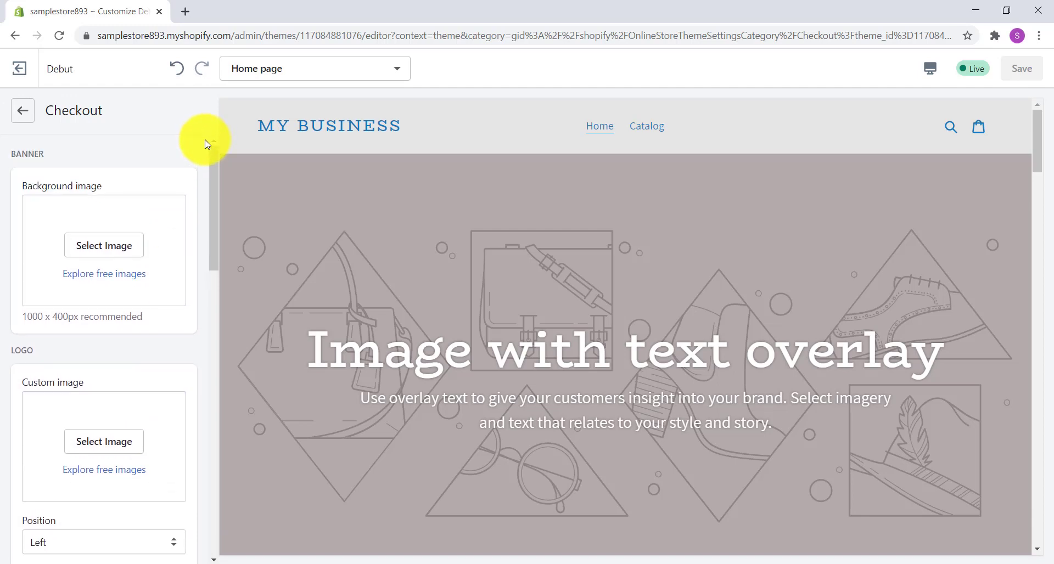
pyautogui.scroll(-1, 207, 146)
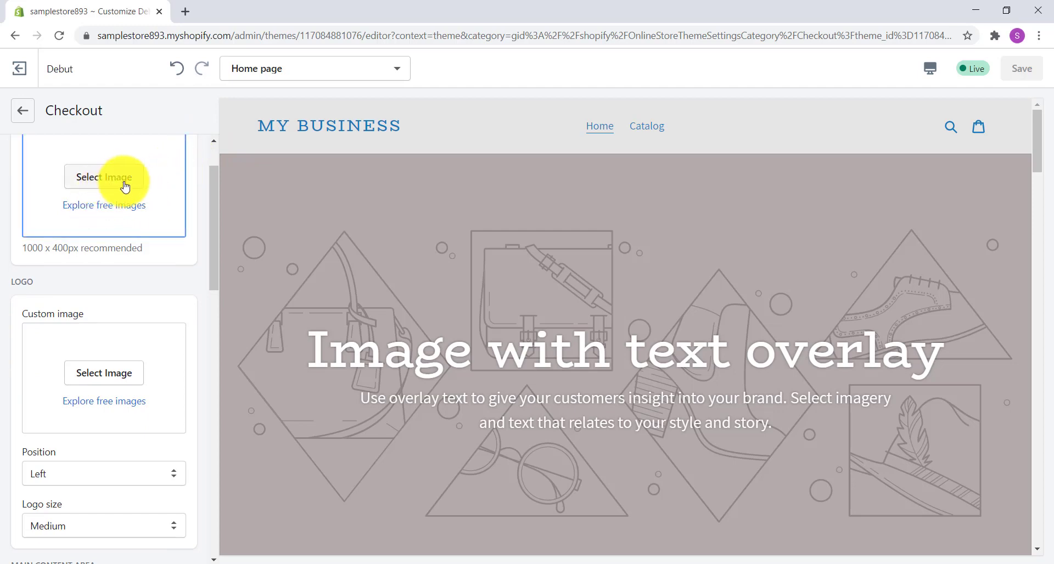
pyautogui.scroll(-1, 198, 188)
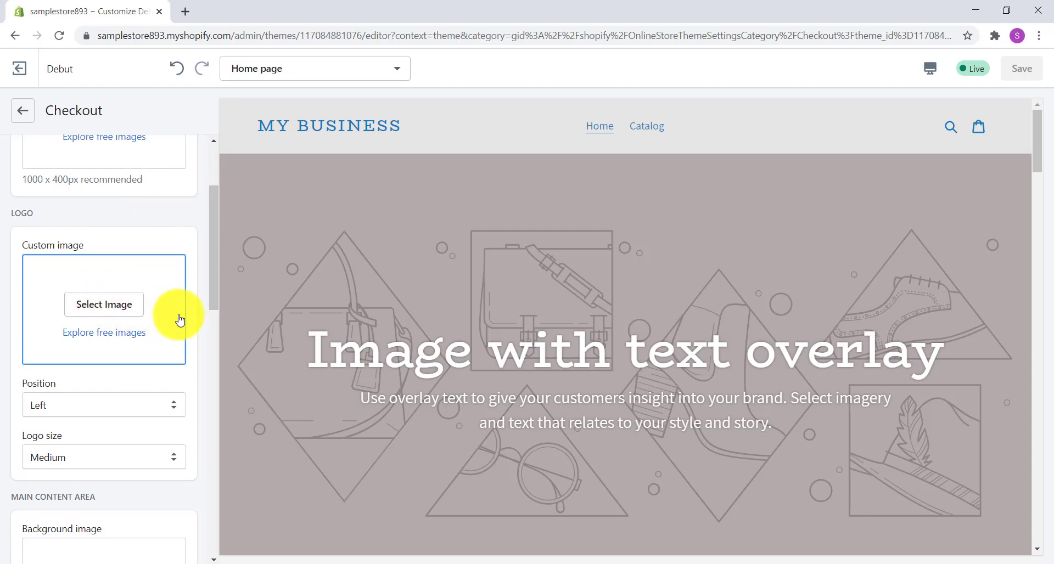
pyautogui.scroll(-2, 180, 321)
pyautogui.scroll(-3, 180, 321)
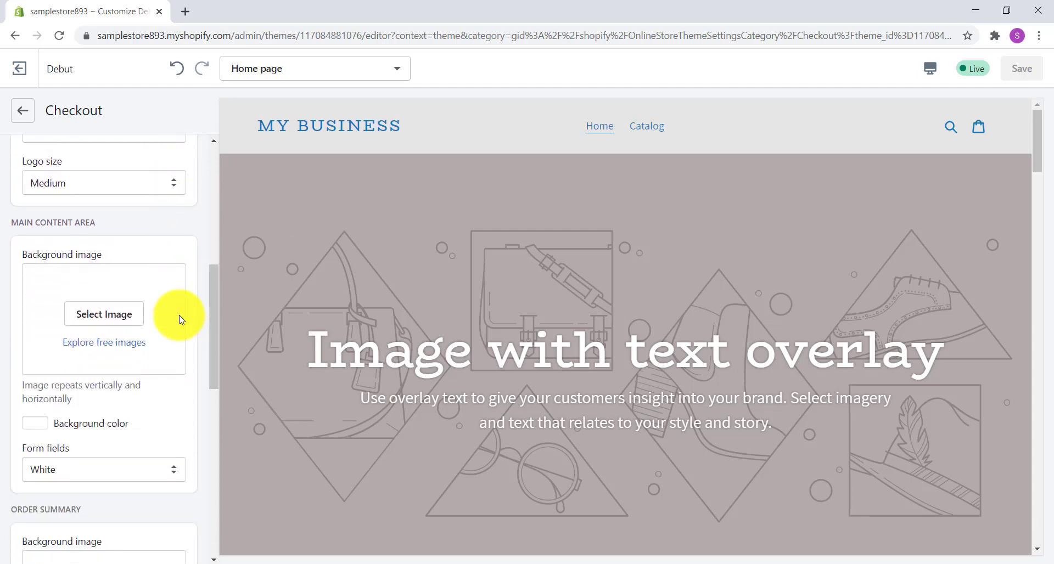
pyautogui.scroll(-1, 172, 322)
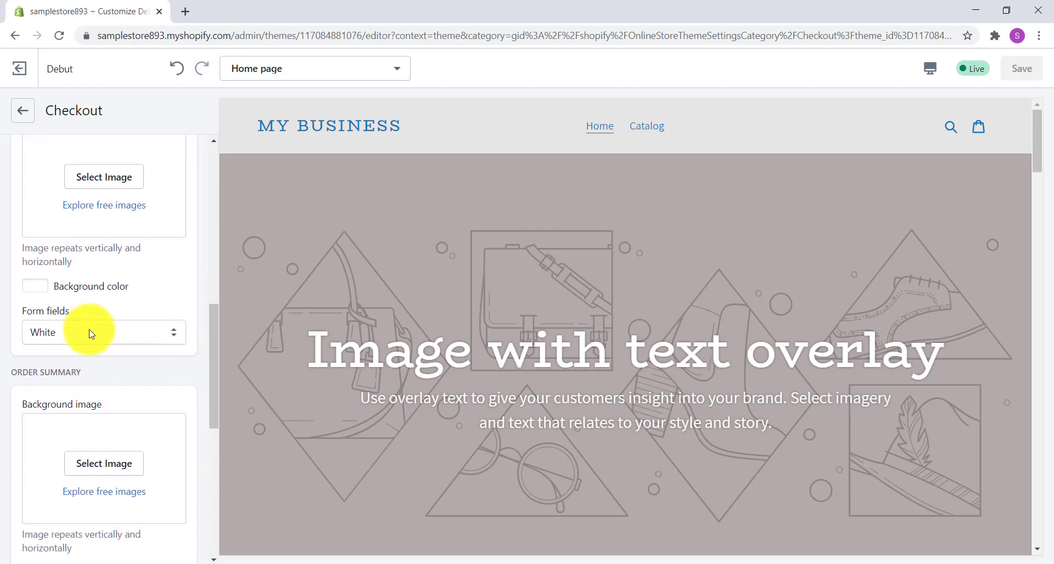
pyautogui.scroll(-5, 91, 300)
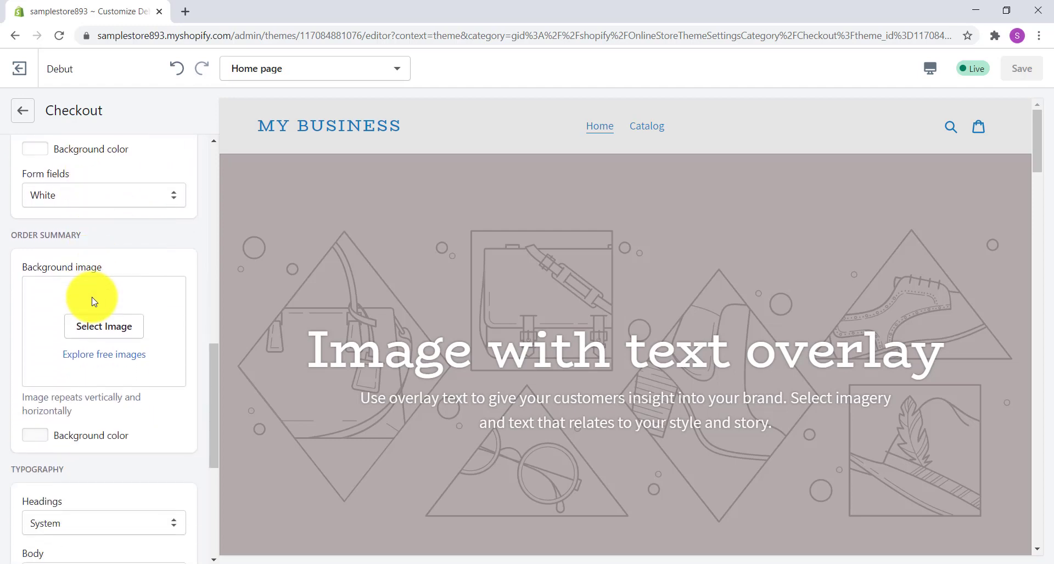
pyautogui.scroll(-2, 91, 304)
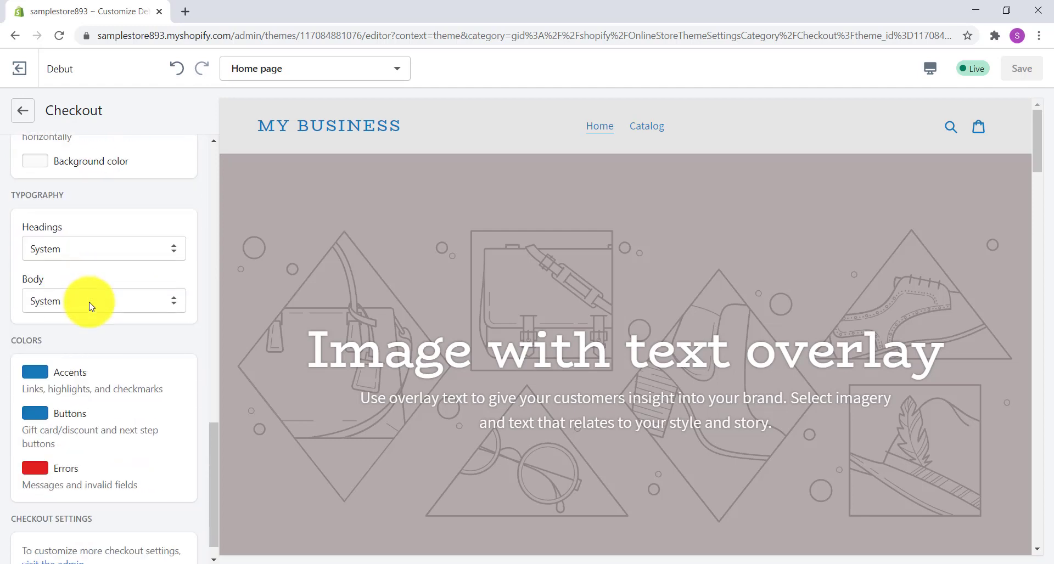
pyautogui.scroll(-1, 91, 306)
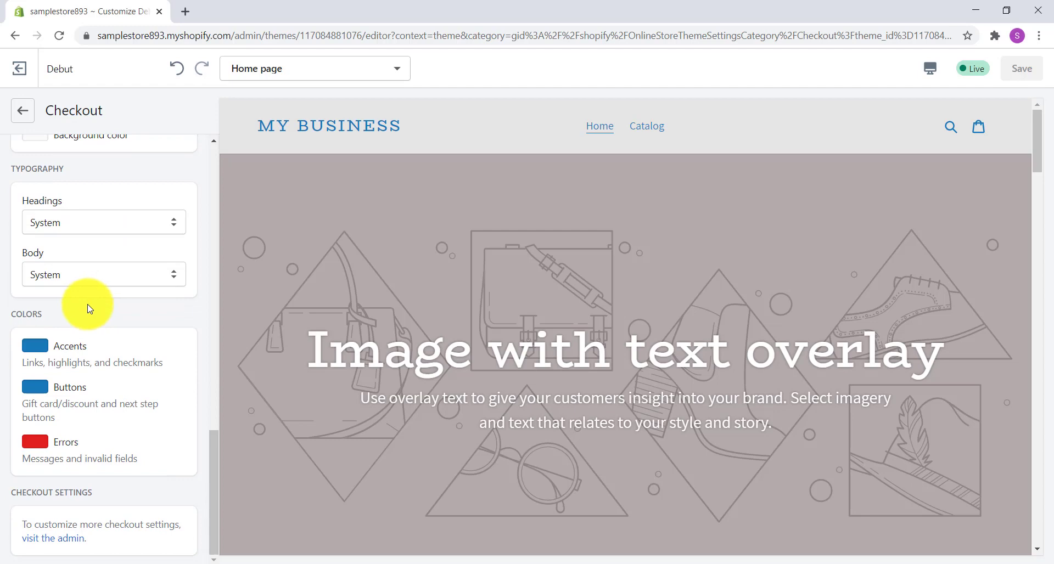
# Step: View the font choices for the checkout headings without changing the font
pyautogui.click(105, 223)
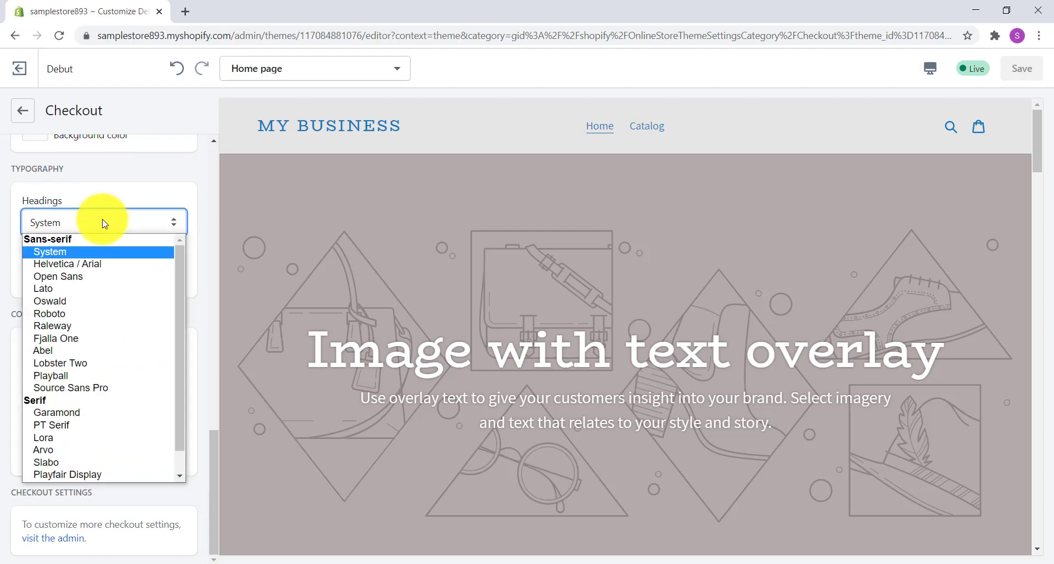
pyautogui.click(93, 187)
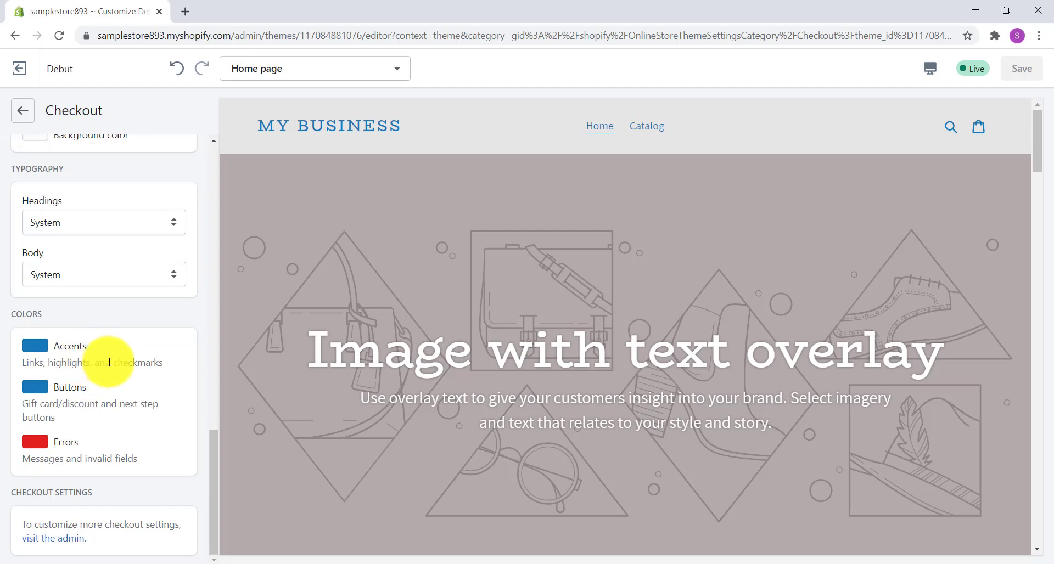
pyautogui.rightClick(22, 472)
pyautogui.click(123, 484)
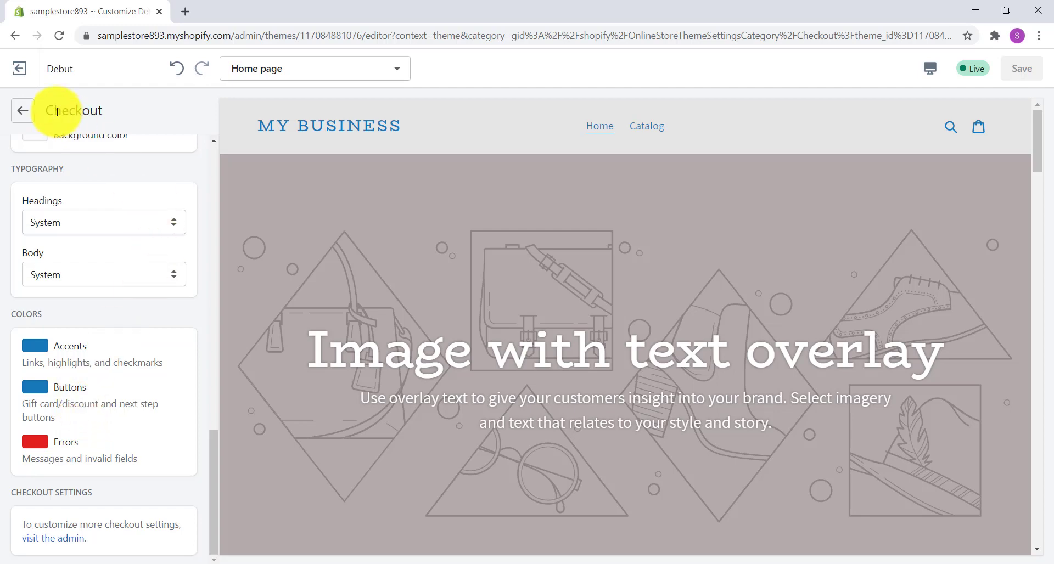
# Step: Select the Light option in the Theme style settings to preview it on the home page
pyautogui.click(25, 119)
pyautogui.click(110, 453)
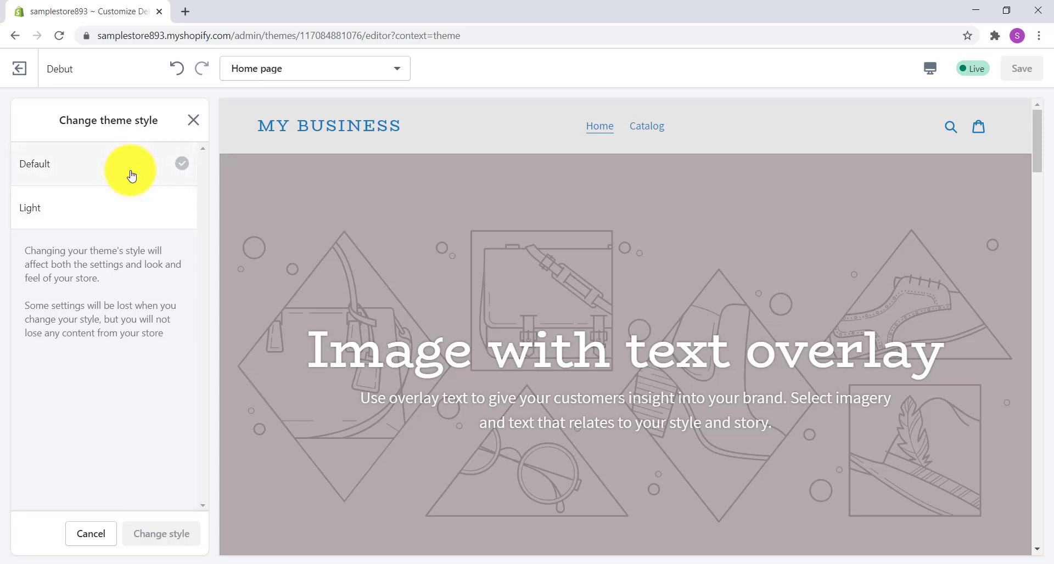
pyautogui.click(138, 224)
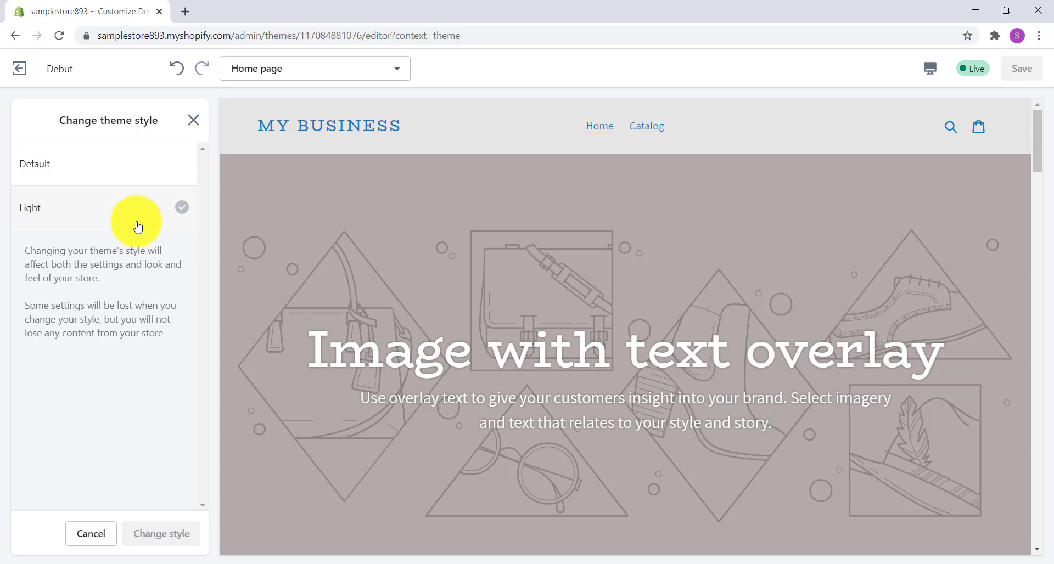
pyautogui.click(139, 223)
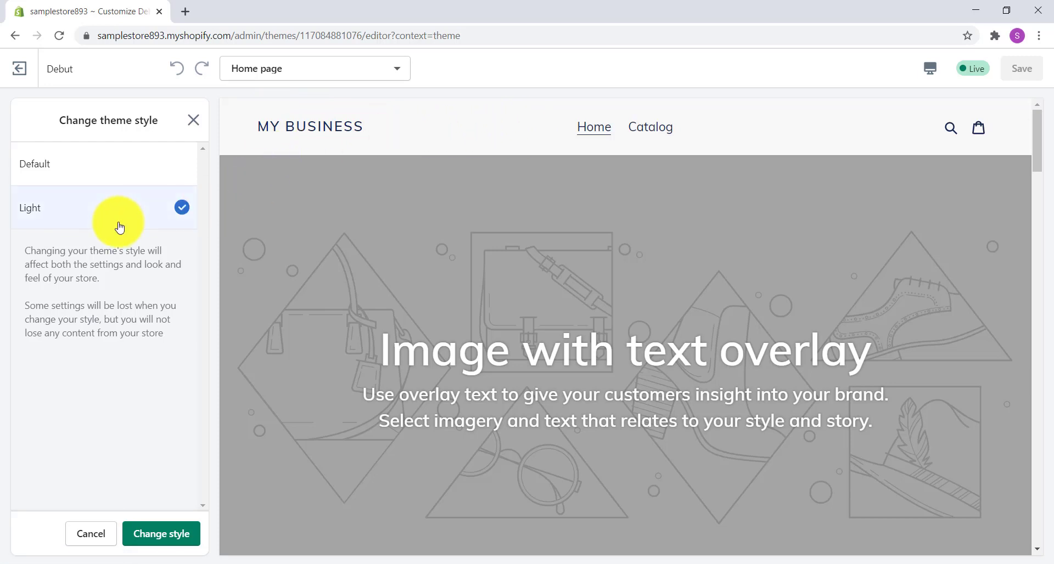
# Step: Review the home page sections in the Light preview, apply the style change and save the theme
pyautogui.scroll(-10, 621, 275)
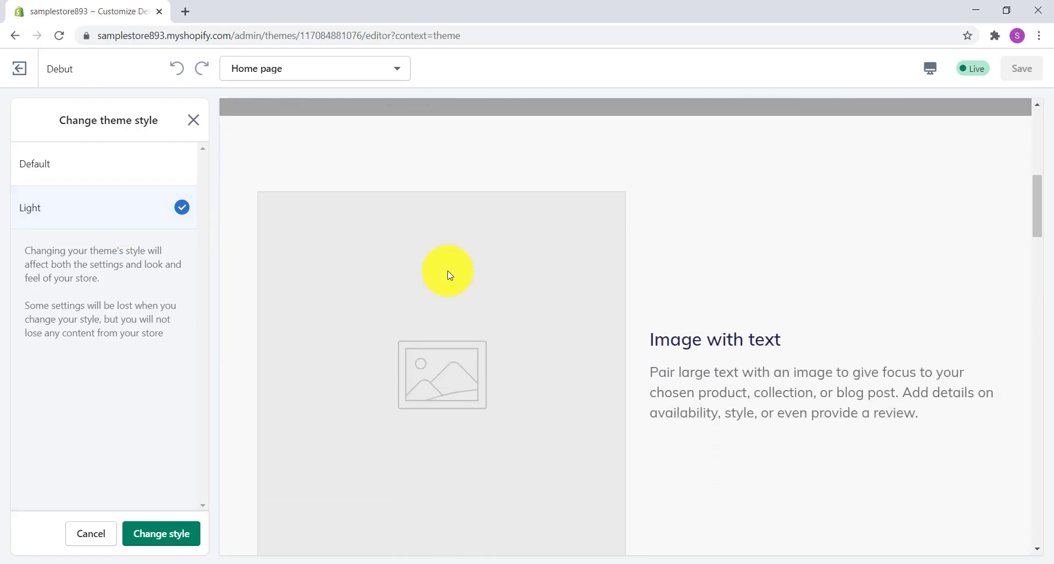
pyautogui.scroll(-6, 445, 272)
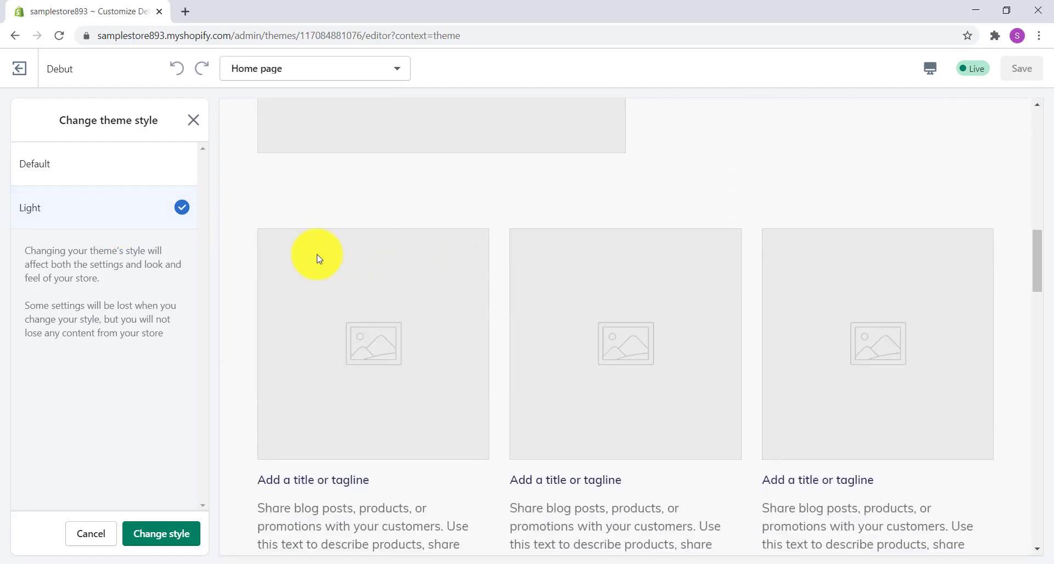
pyautogui.scroll(-4, 321, 259)
pyautogui.scroll(-8, 320, 258)
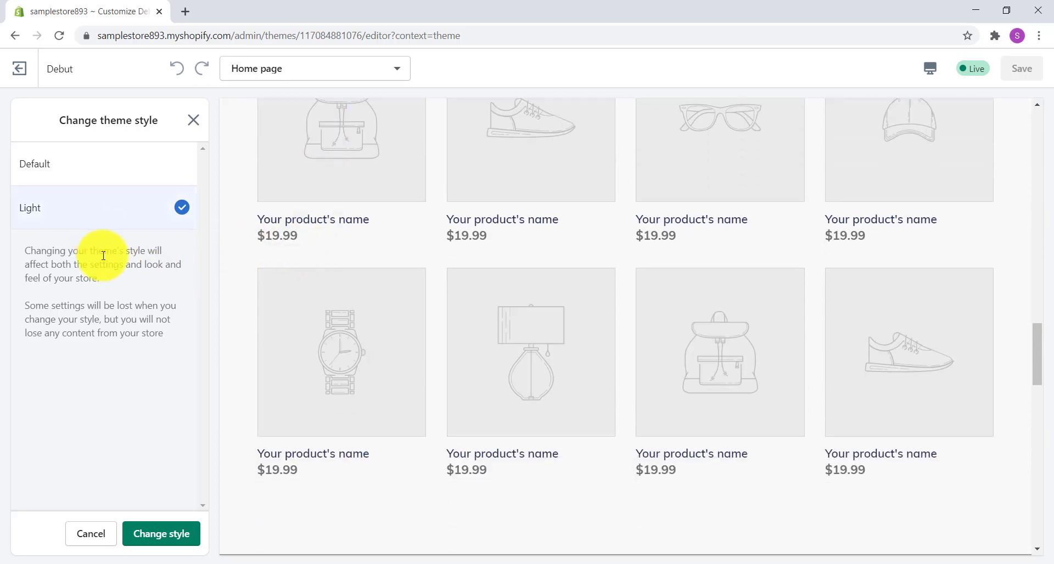
pyautogui.click(178, 542)
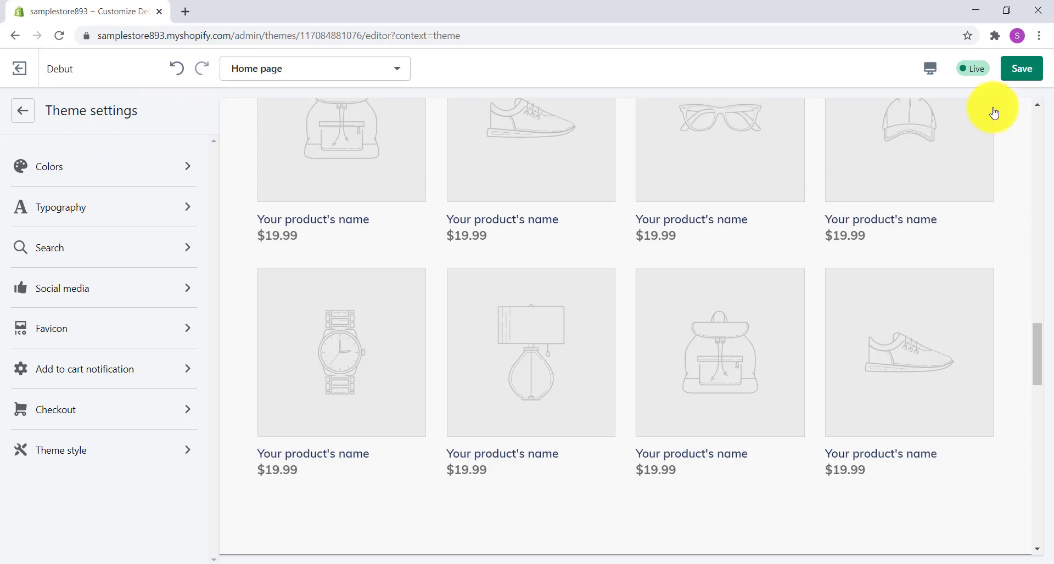
pyautogui.click(1024, 79)
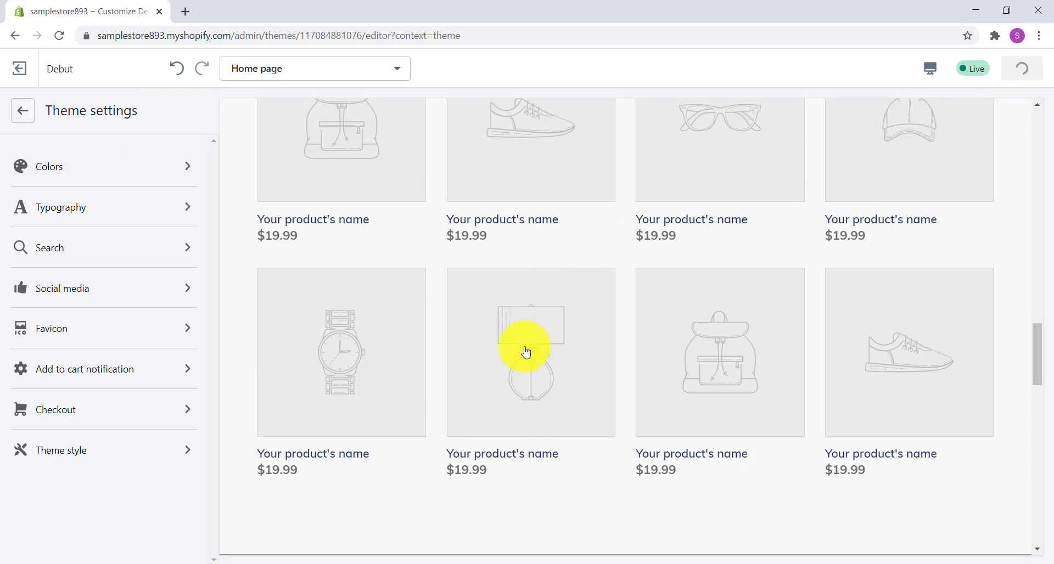